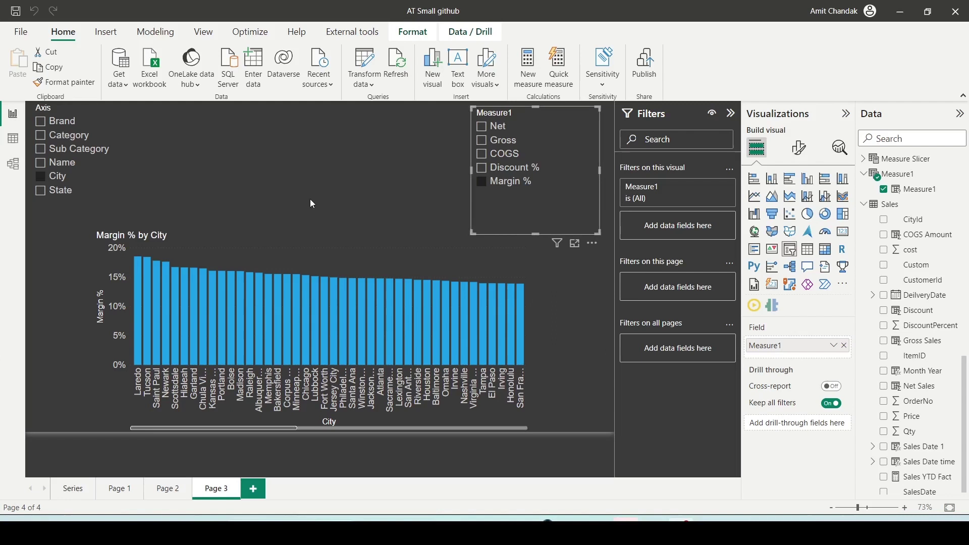
In the Power Query Editor, duplicate the Item query and name the copy 'Item up'.
left_click(372, 89)
left_click(379, 104)
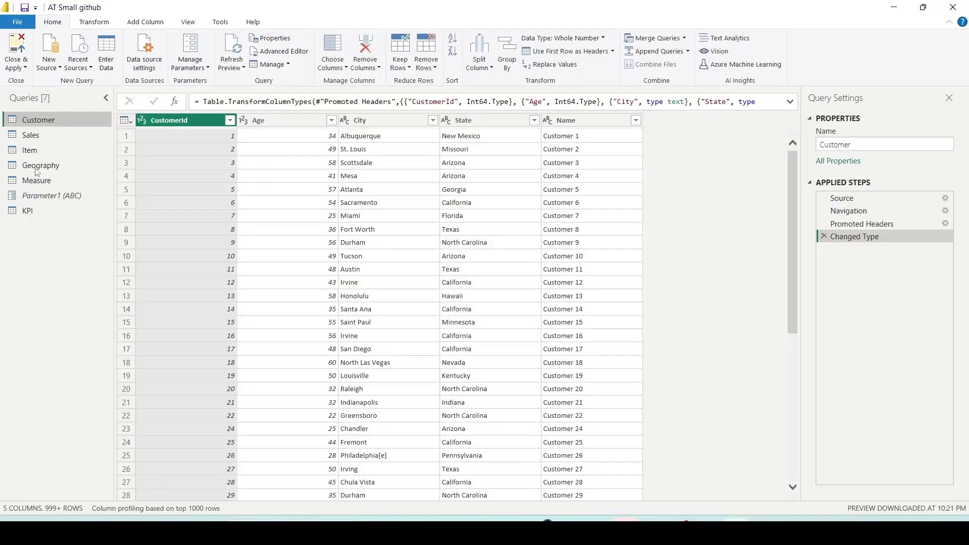
left_click(37, 151)
right_click(36, 151)
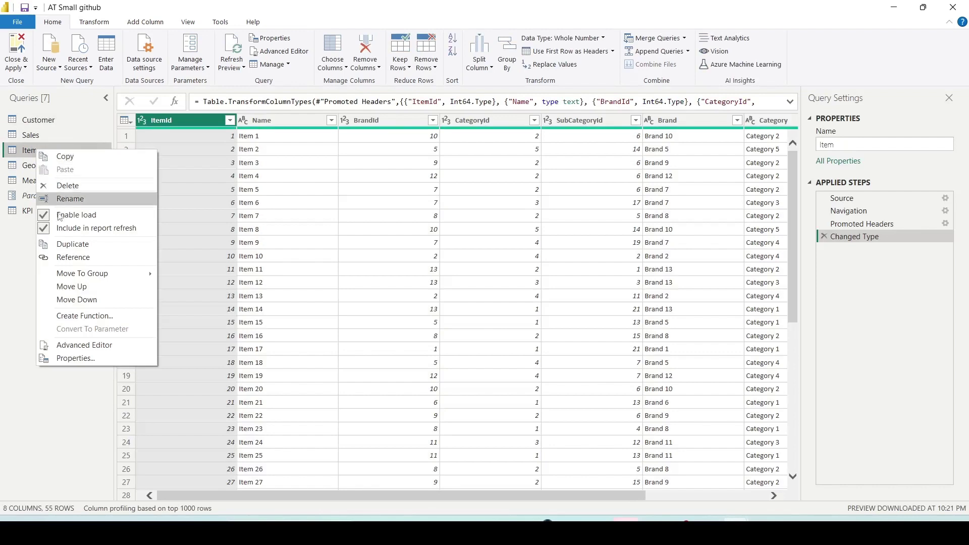
left_click(72, 245)
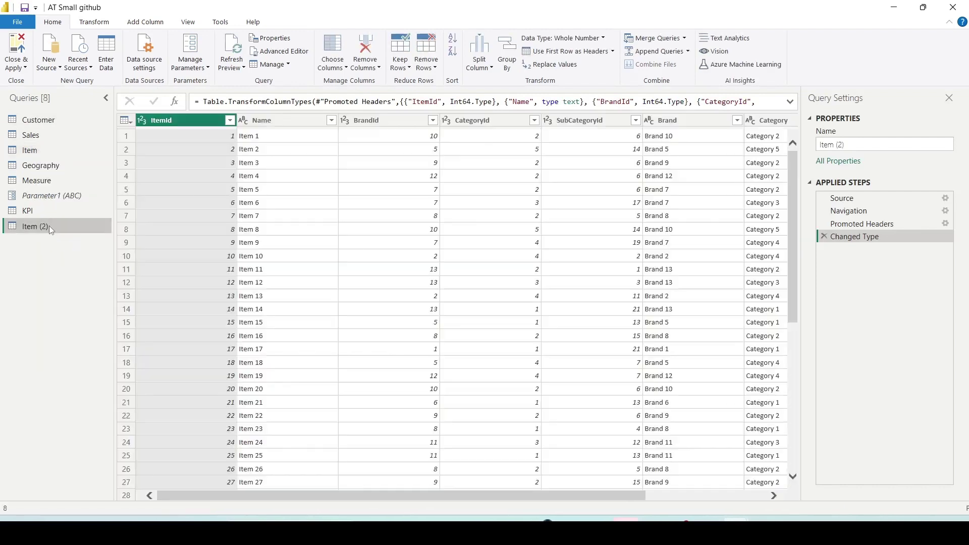
double_click(49, 225)
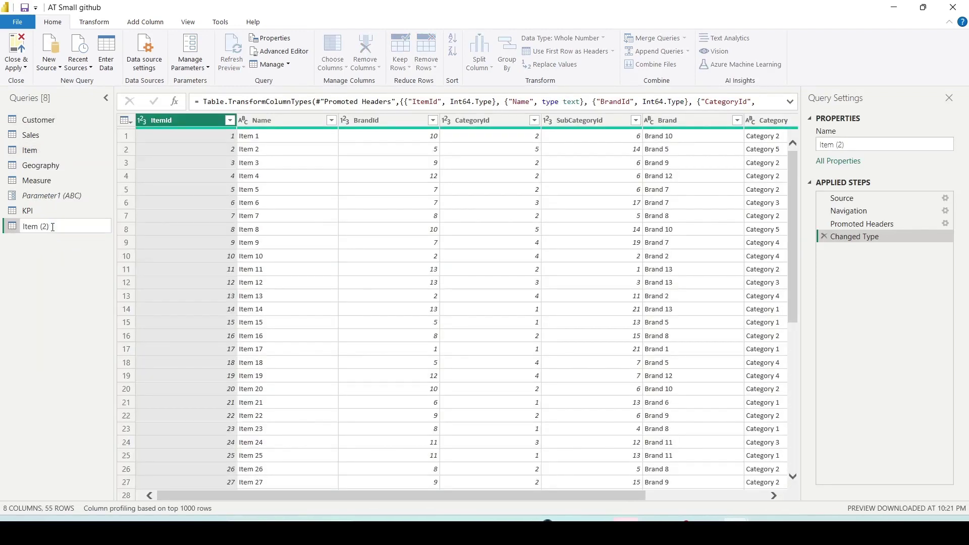
left_click_drag(50, 227, 39, 230)
key("BackSpace")
key("Return")
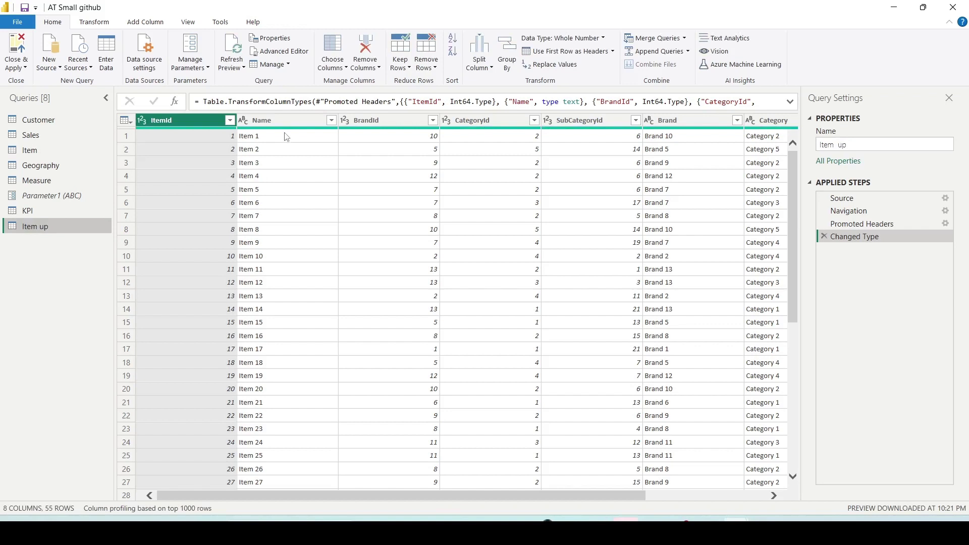
Remove the BrandId, CategoryId and SubCategoryId columns from Item up.
left_click(297, 122)
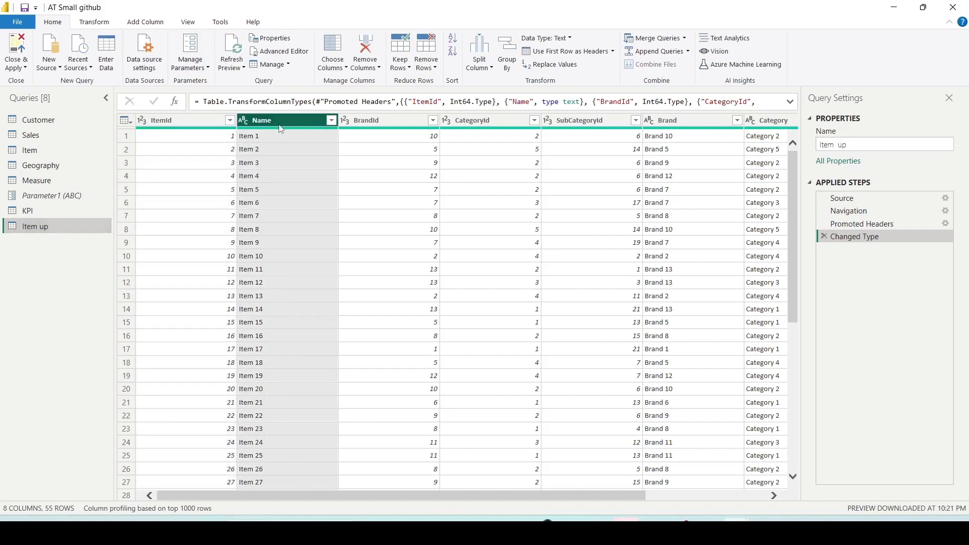
left_click(408, 123)
left_click(484, 121, "ctrl")
left_click(594, 126, "ctrl")
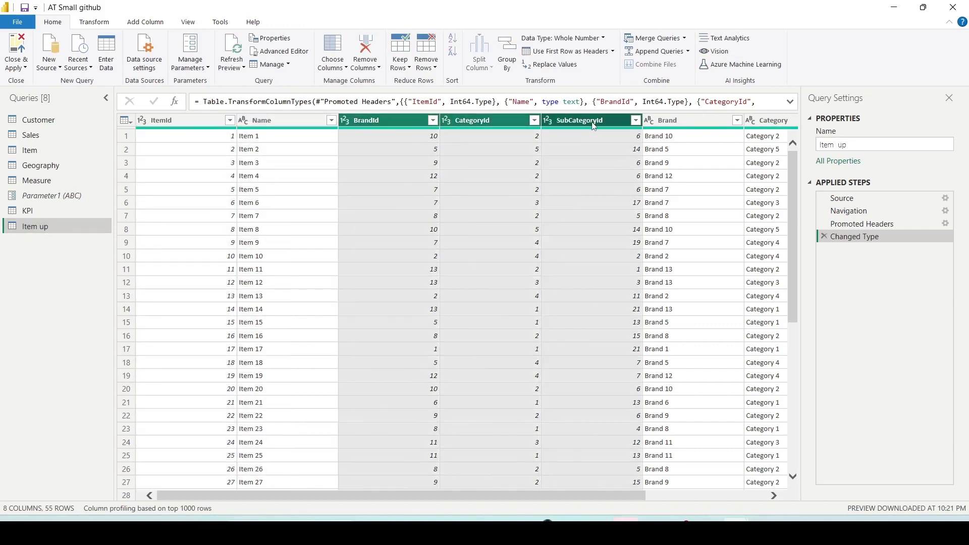
right_click(594, 126)
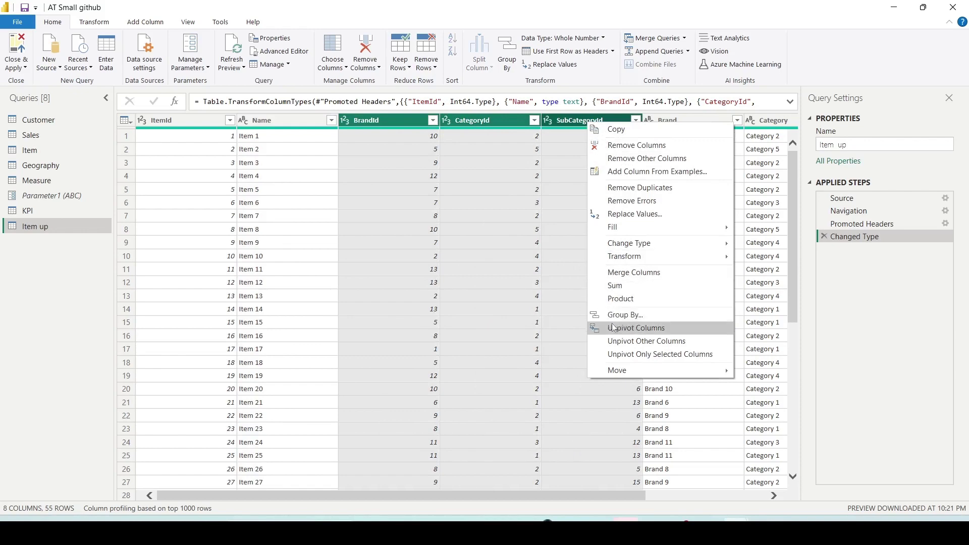
left_click(627, 147)
Unpivot only Name, Brand, Category and SubCategory in Item up, then Close & Apply.
left_click(284, 139)
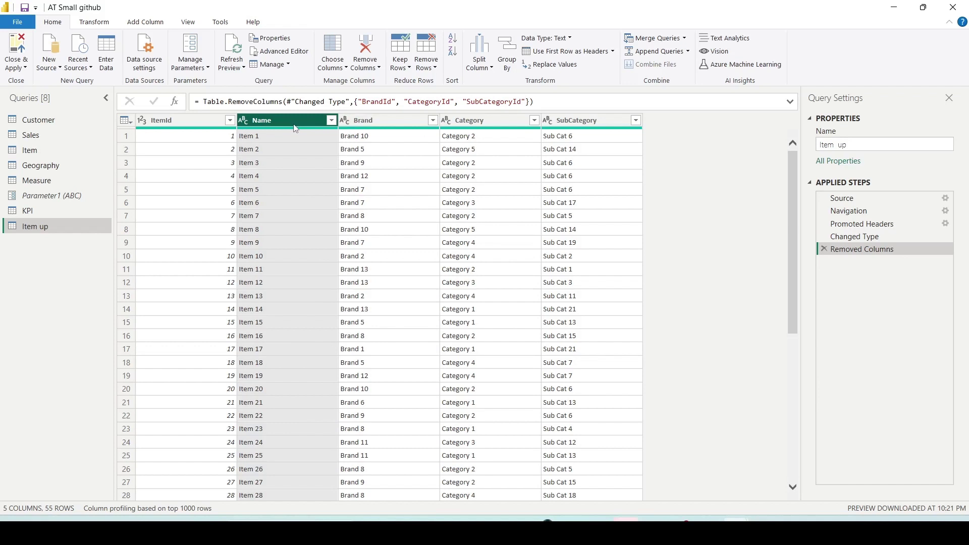
left_click(364, 128, "ctrl")
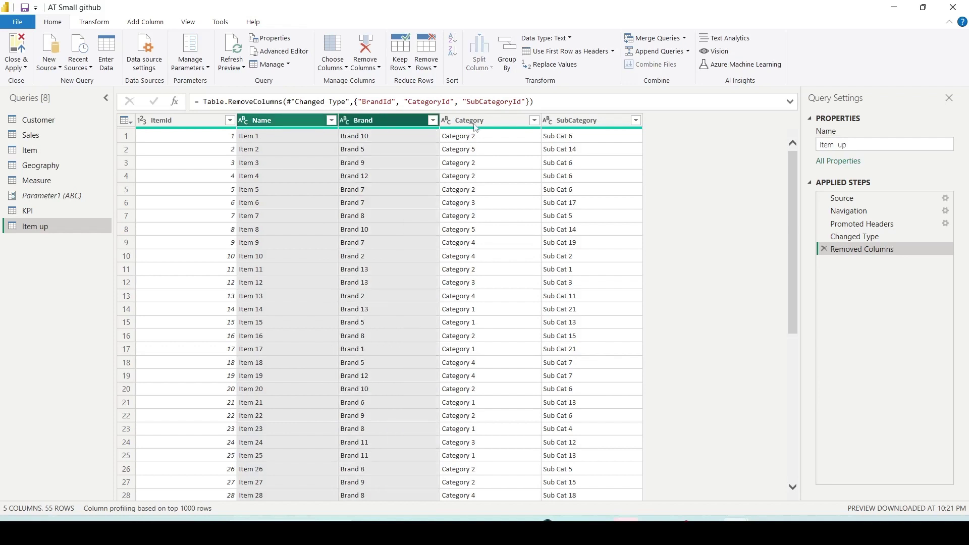
left_click(475, 127, "ctrl")
left_click(574, 127, "ctrl")
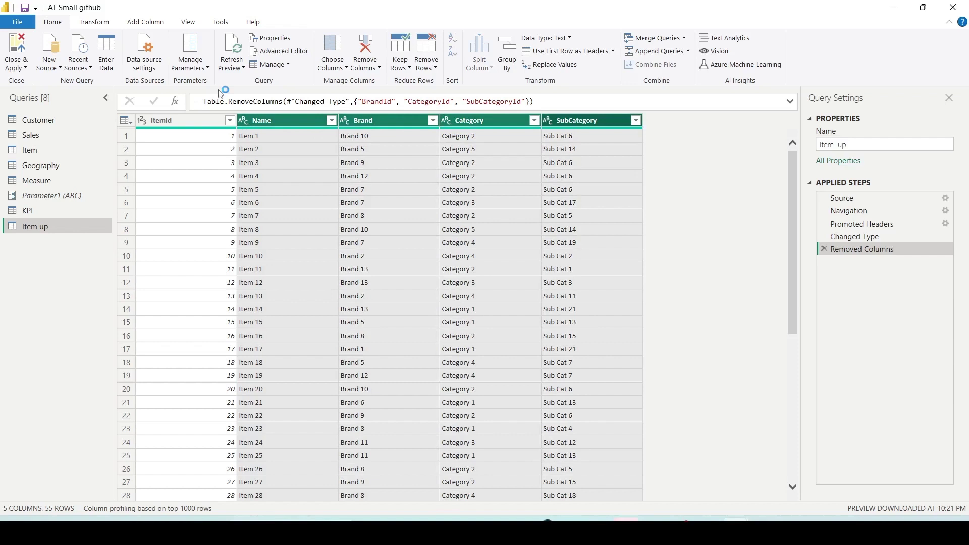
left_click(84, 23)
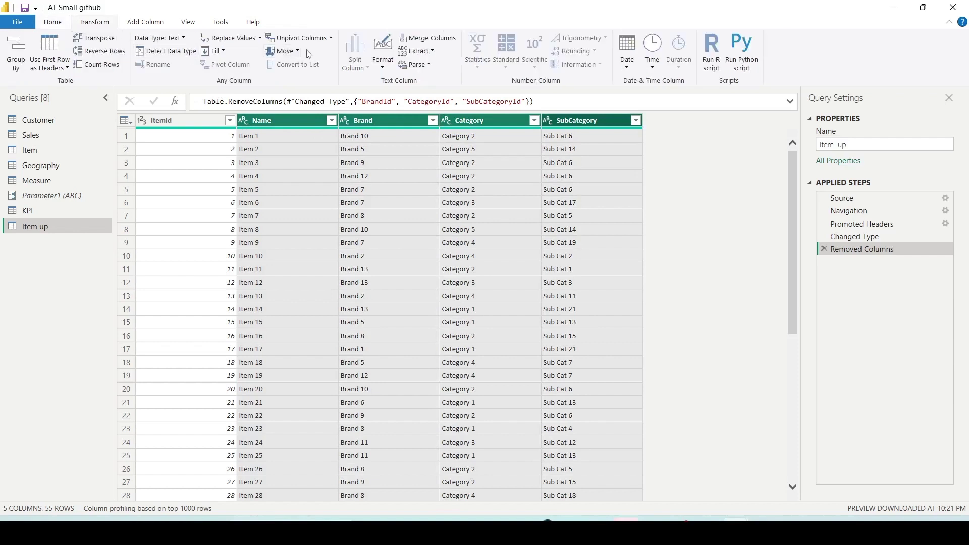
left_click(332, 39)
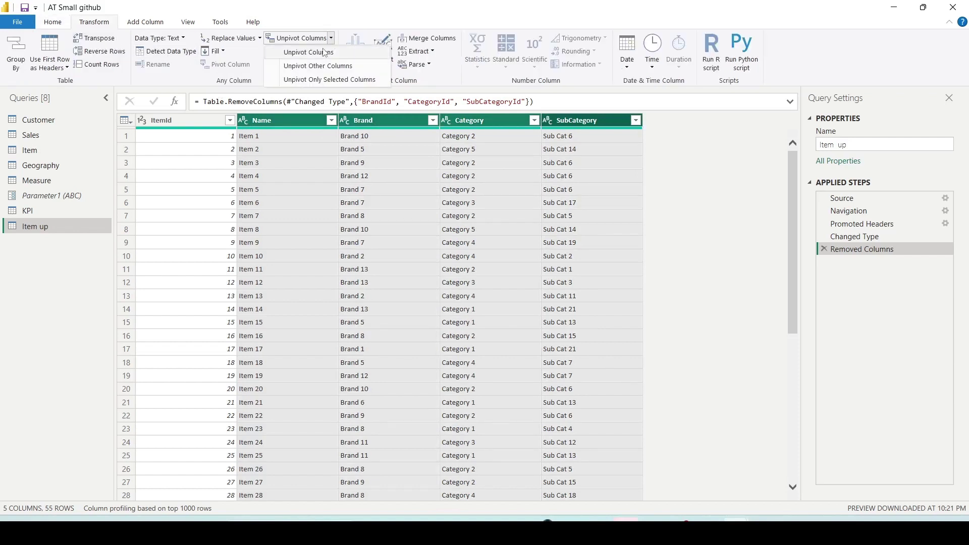
left_click(314, 81)
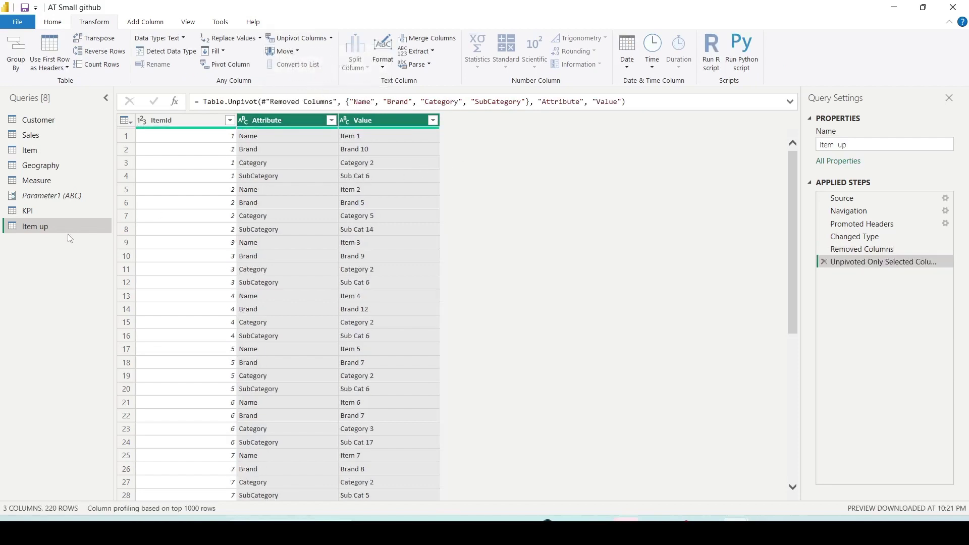
left_click(17, 23)
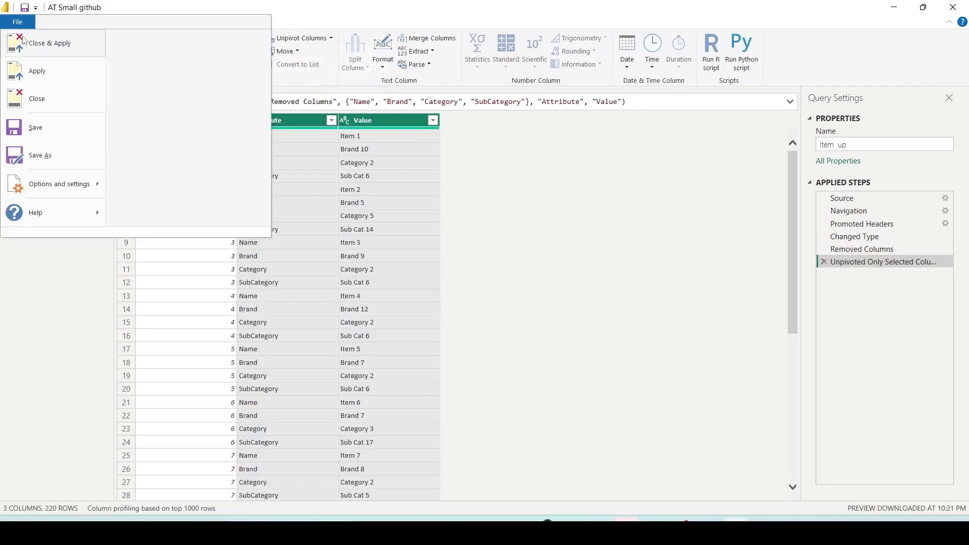
left_click(32, 45)
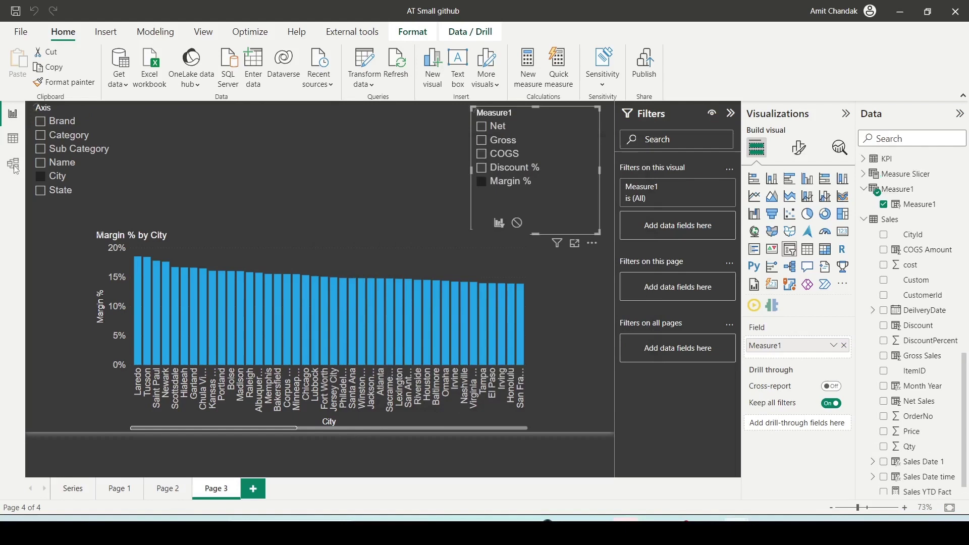
In Model view, find Item up and delete its ItemId relationship to the Item table.
left_click(14, 165)
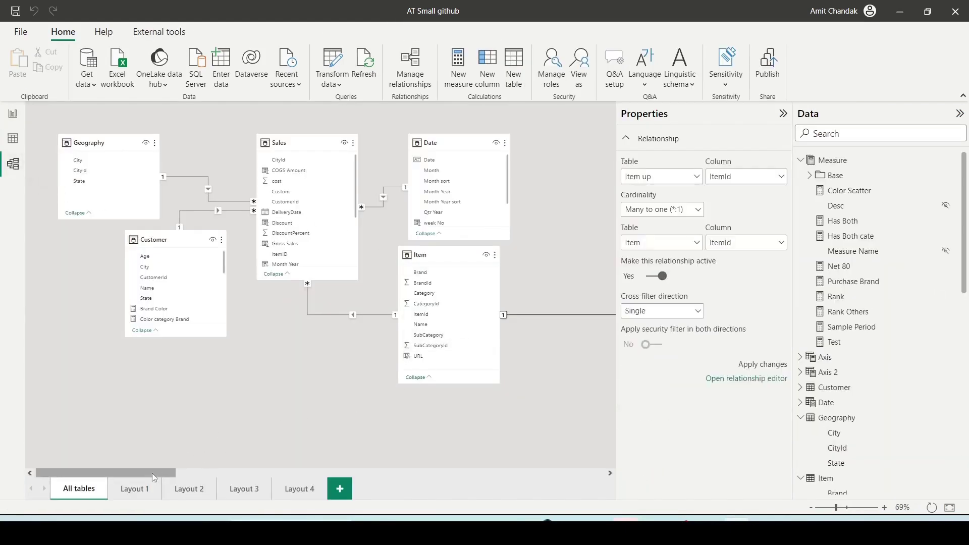
left_click_drag(157, 473, 581, 473)
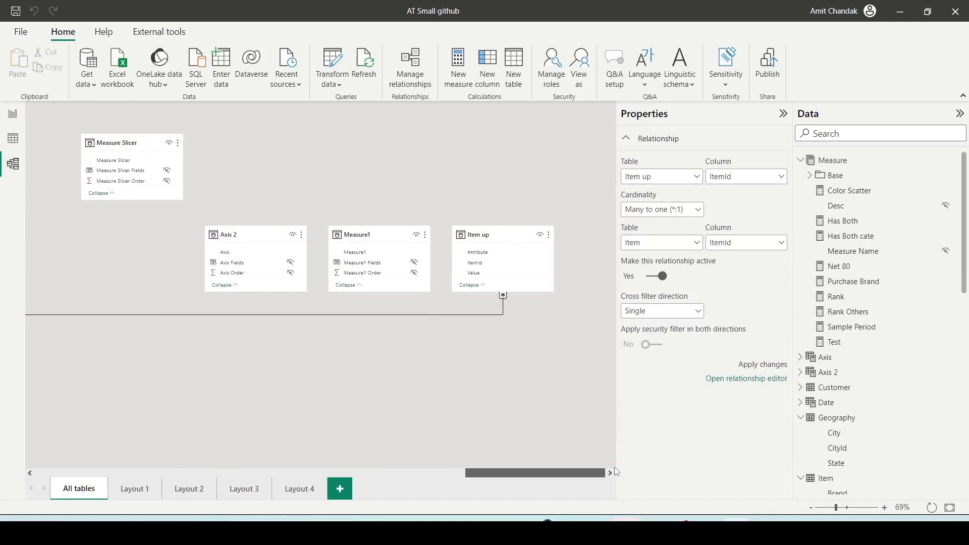
left_click_drag(505, 237, 40, 303)
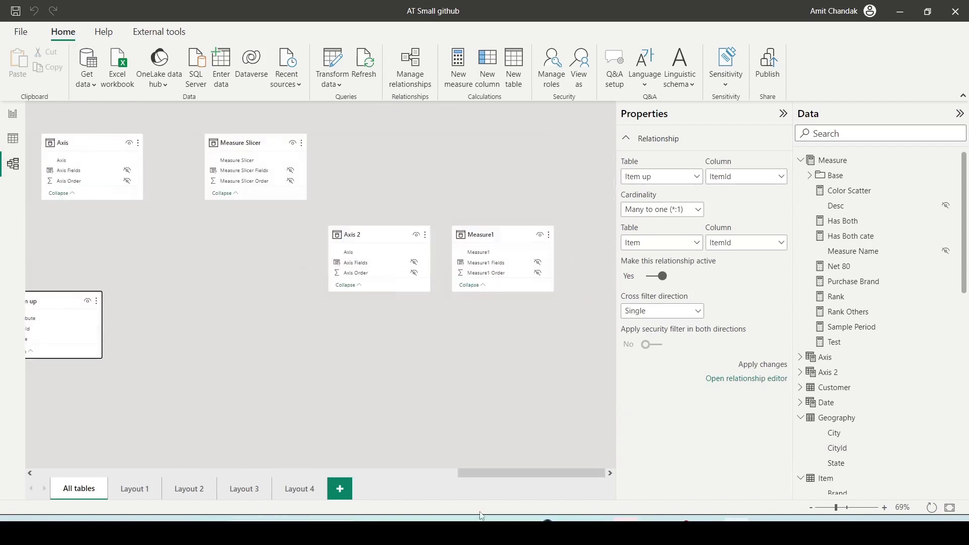
left_click_drag(479, 473, 346, 472)
left_click_drag(589, 302, 41, 303)
left_click_drag(391, 472, 269, 472)
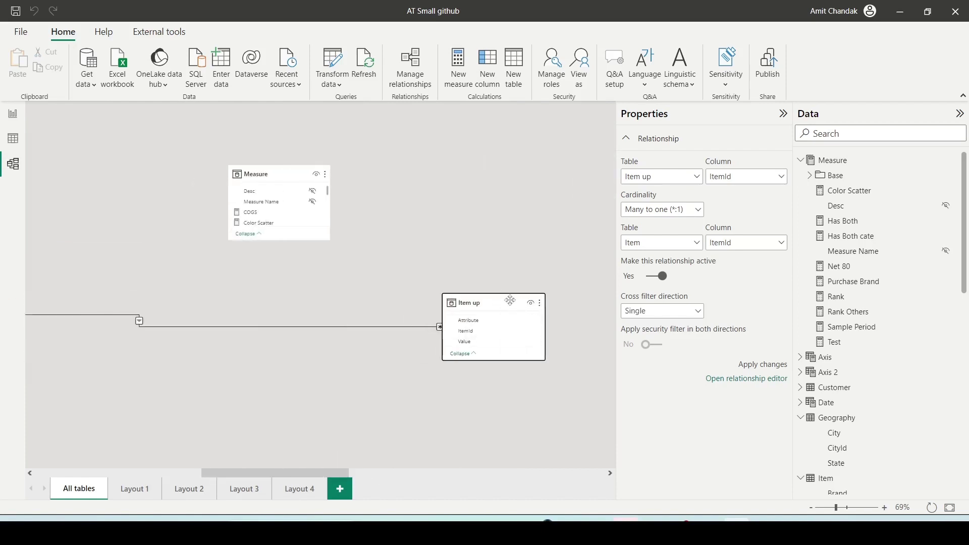
left_click_drag(495, 302, 20, 317)
left_click_drag(262, 473, 152, 474)
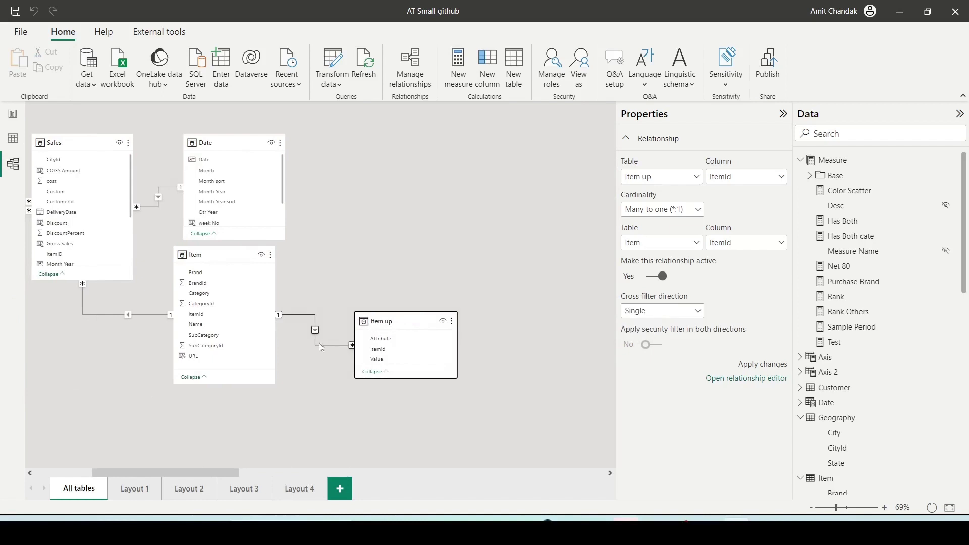
right_click(319, 343)
left_click(331, 355)
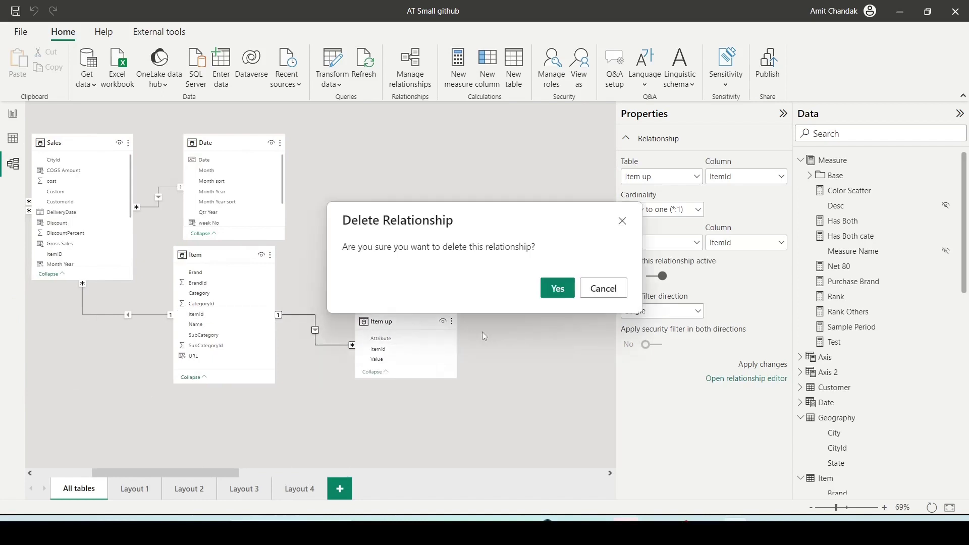
left_click(558, 286)
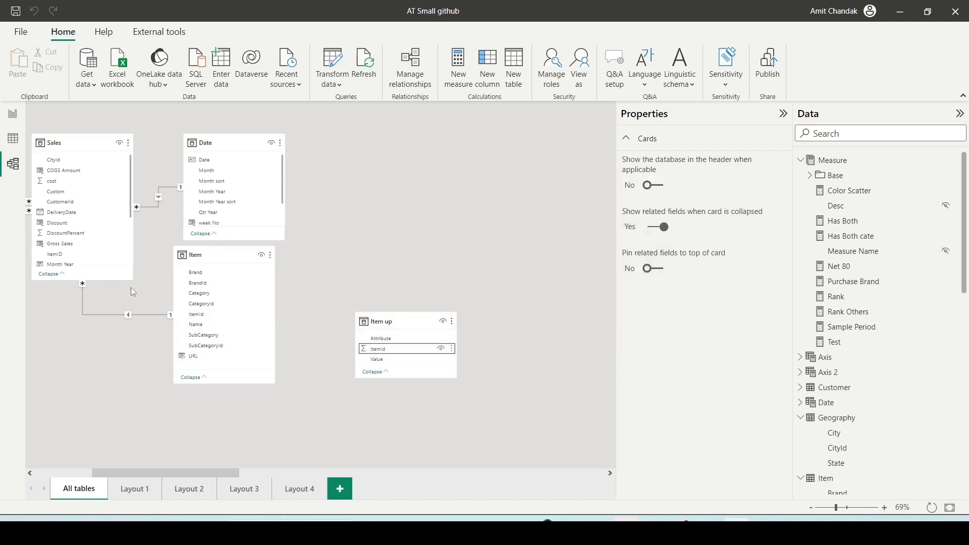
Relate Item up's ItemId to Sales ItemID, with Item up filtering Sales in a single direction.
left_click_drag(373, 349, 63, 256)
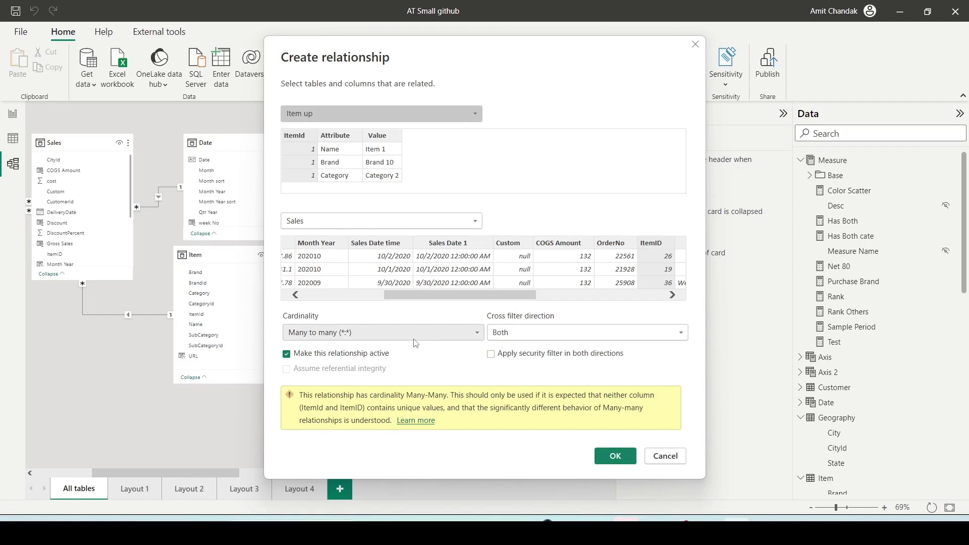
left_click(515, 337)
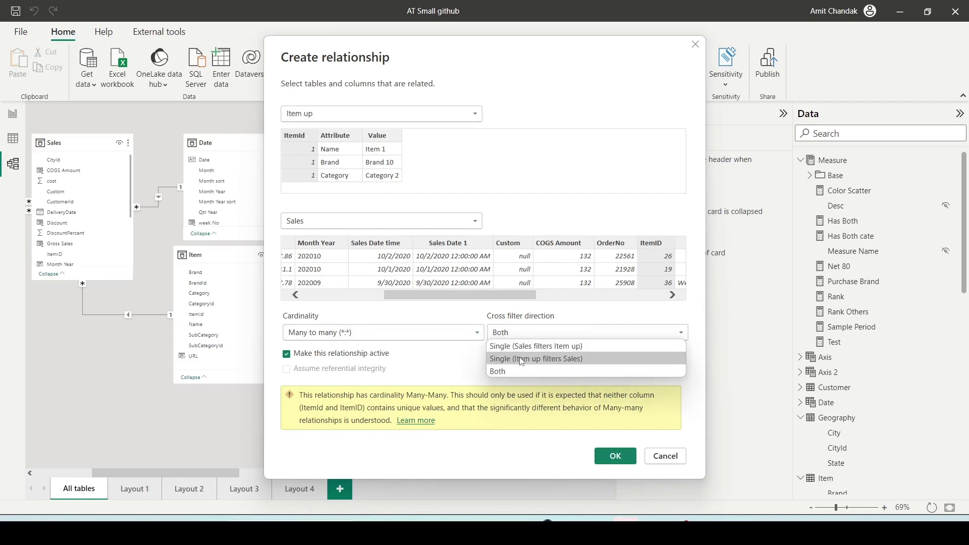
left_click(522, 359)
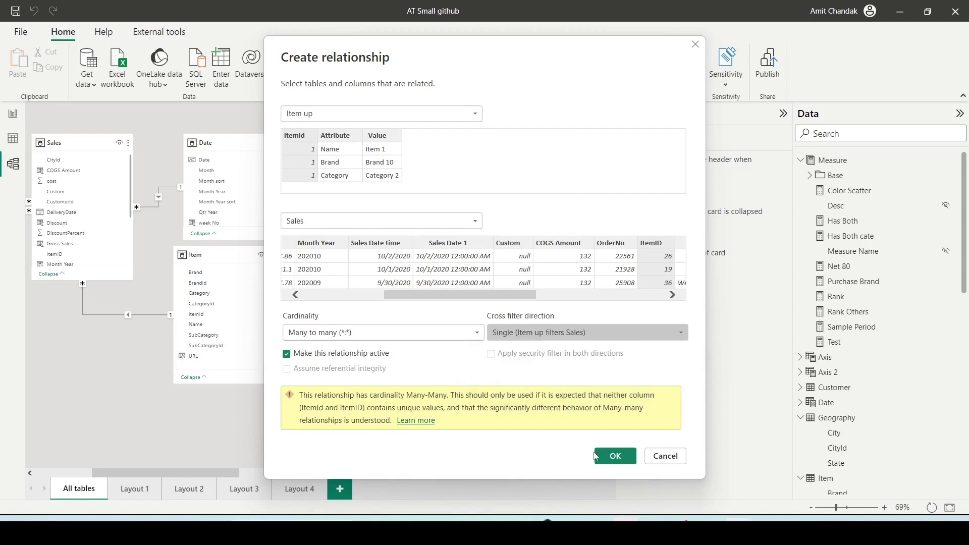
left_click(612, 456)
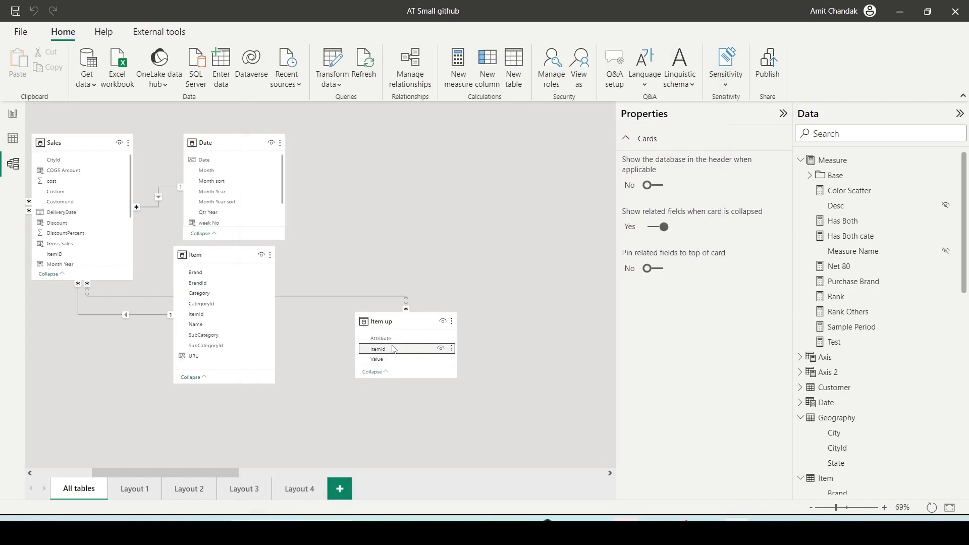
Back in Report view, rename the Attribute field of Item up to TYPE in the Data pane.
left_click(12, 112)
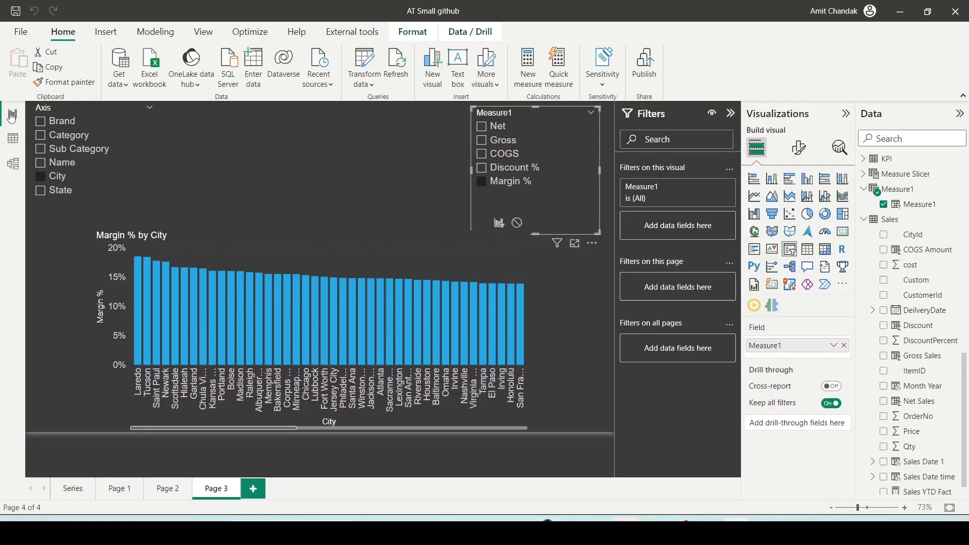
scroll(887, 413, "down", 1)
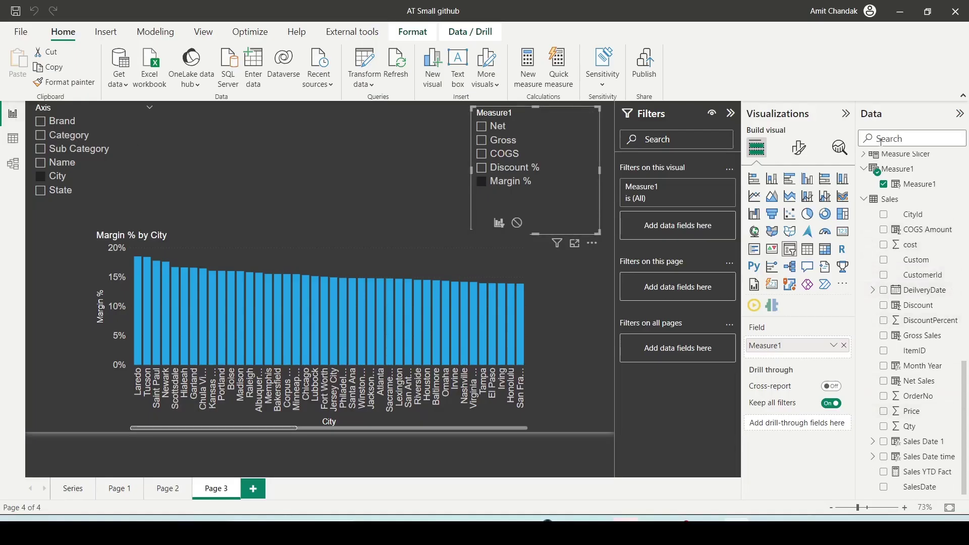
scroll(870, 283, "up", 5)
scroll(868, 283, "up", 5)
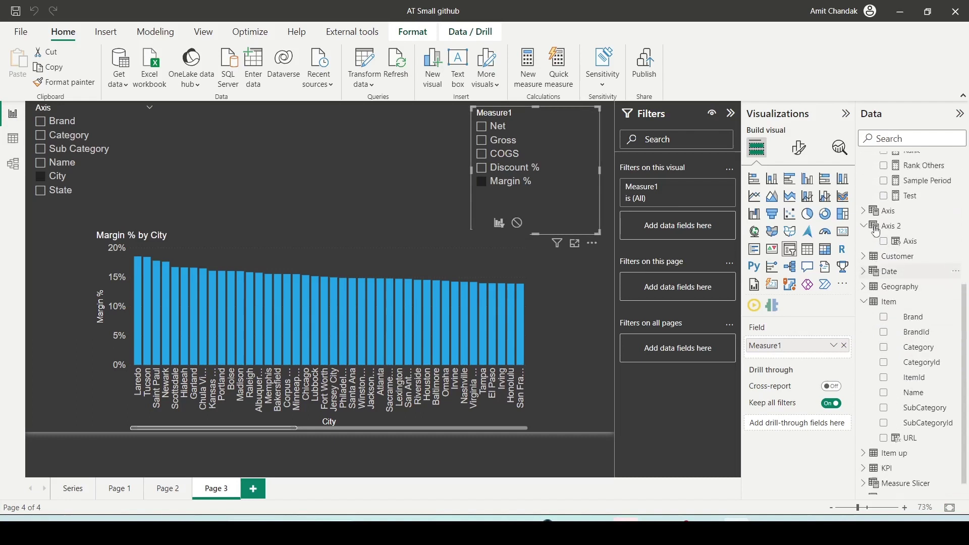
scroll(868, 273, "down", 5)
left_click(865, 260)
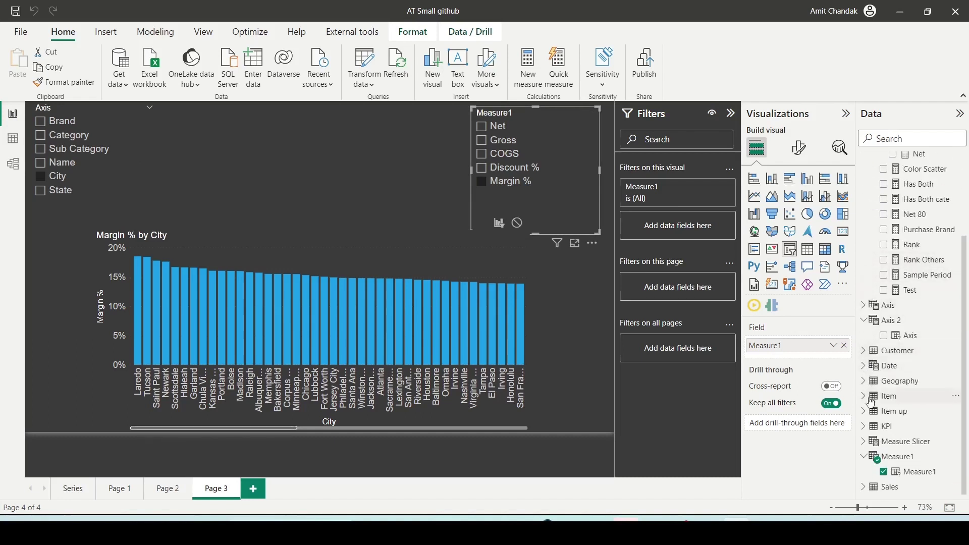
left_click(866, 413)
left_click(864, 413)
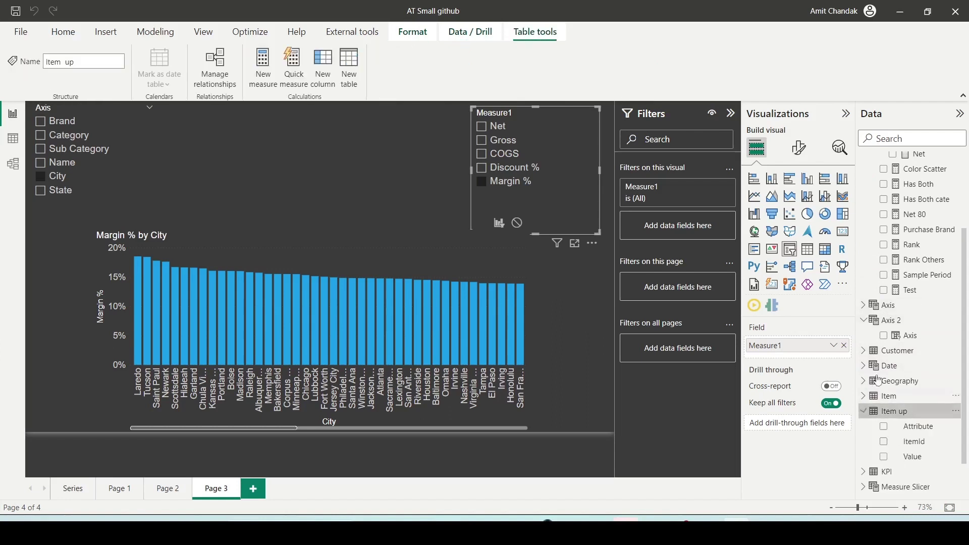
scroll(866, 414, "down", 1)
left_click(909, 385)
double_click(908, 385)
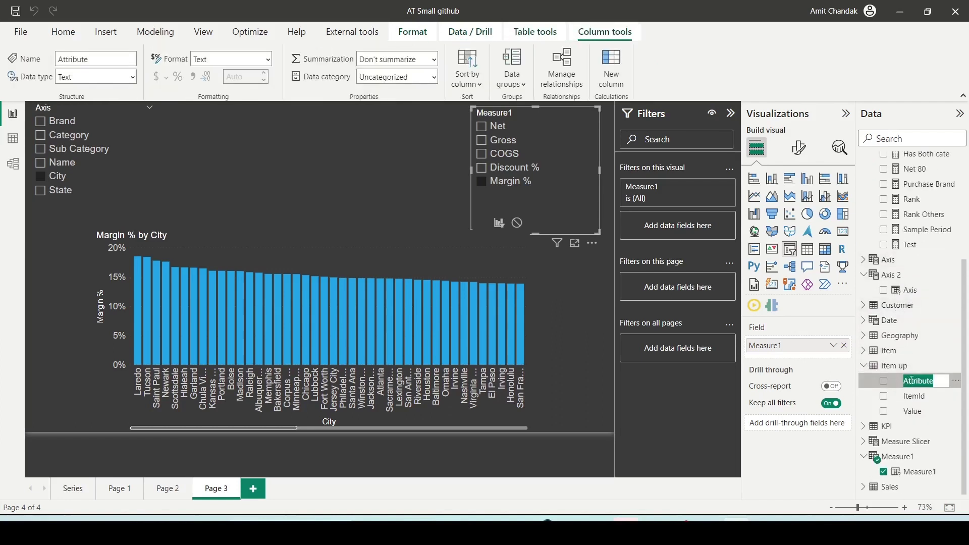
type("TYPE")
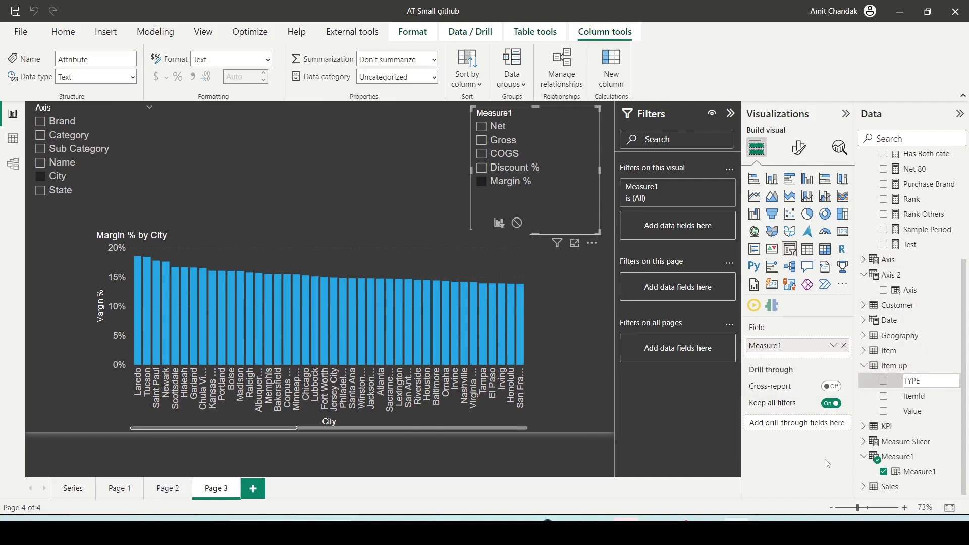
key("Return")
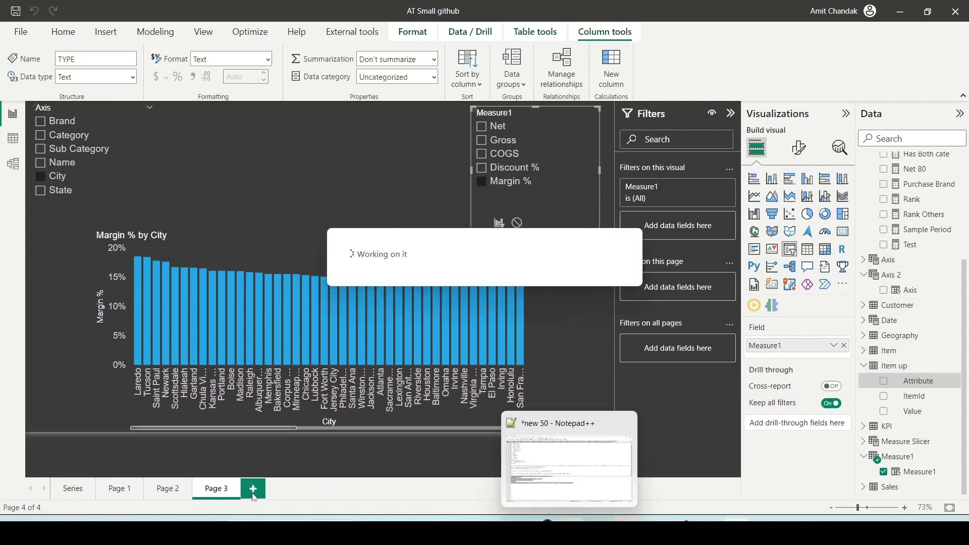
Add a new page with a TYPE slicer placed on the right of the canvas.
left_click(253, 489)
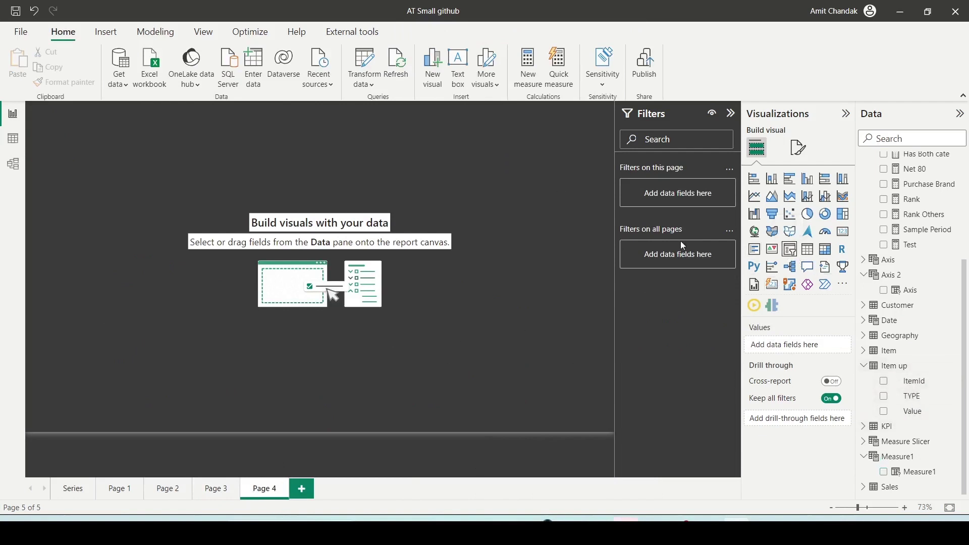
left_click(790, 250)
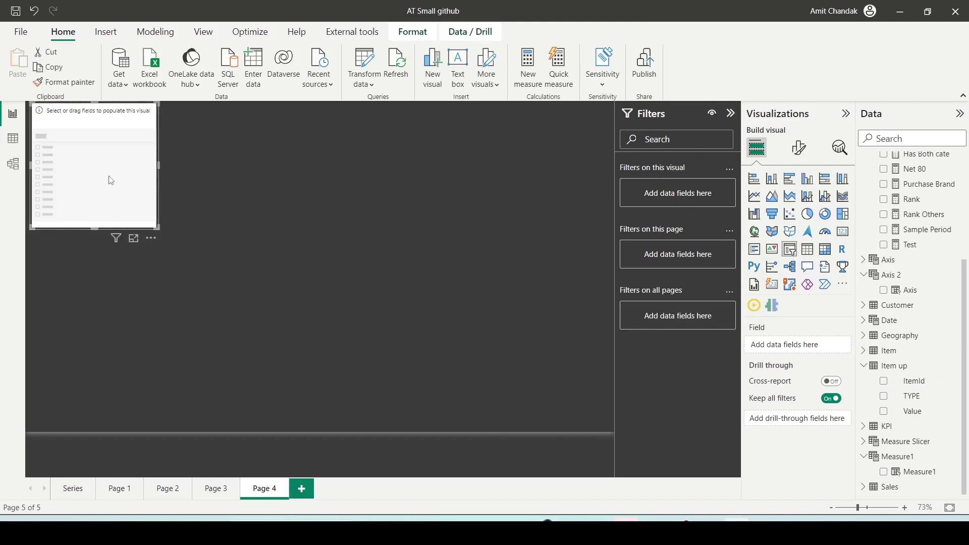
left_click_drag(111, 180, 537, 199)
left_click_drag(909, 396, 547, 173)
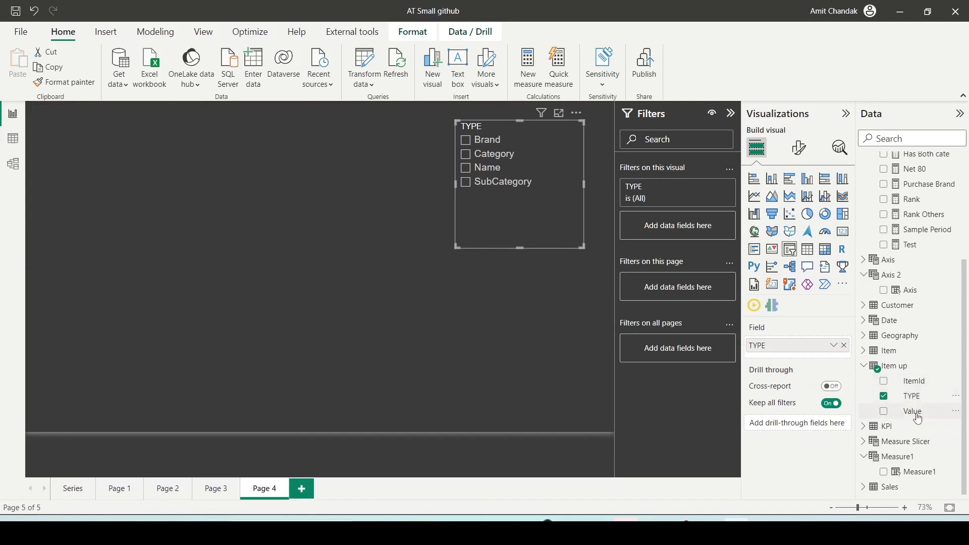
Add a clustered column chart showing Net by Value.
left_click_drag(919, 419, 201, 359)
left_click(808, 188)
left_click_drag(231, 430, 331, 437)
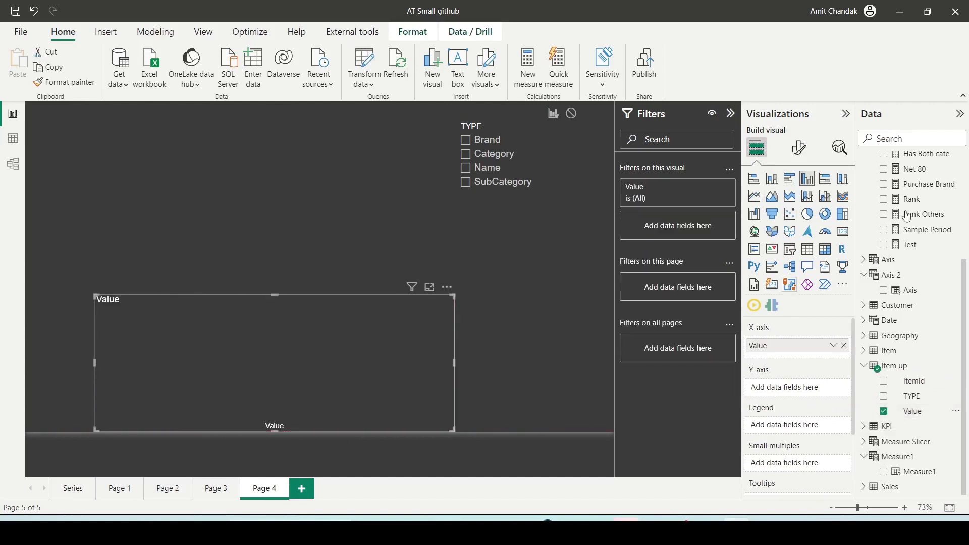
scroll(909, 217, "up", 5)
left_click_drag(919, 265, 808, 388)
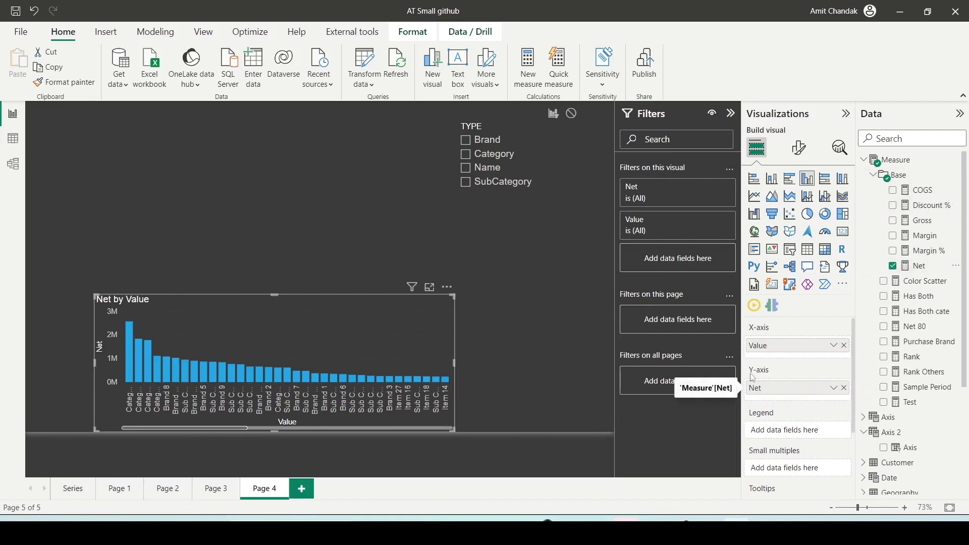
Test the slicer with Brand, Category and Name, ending on SubCategory.
left_click(471, 146)
left_click(469, 156)
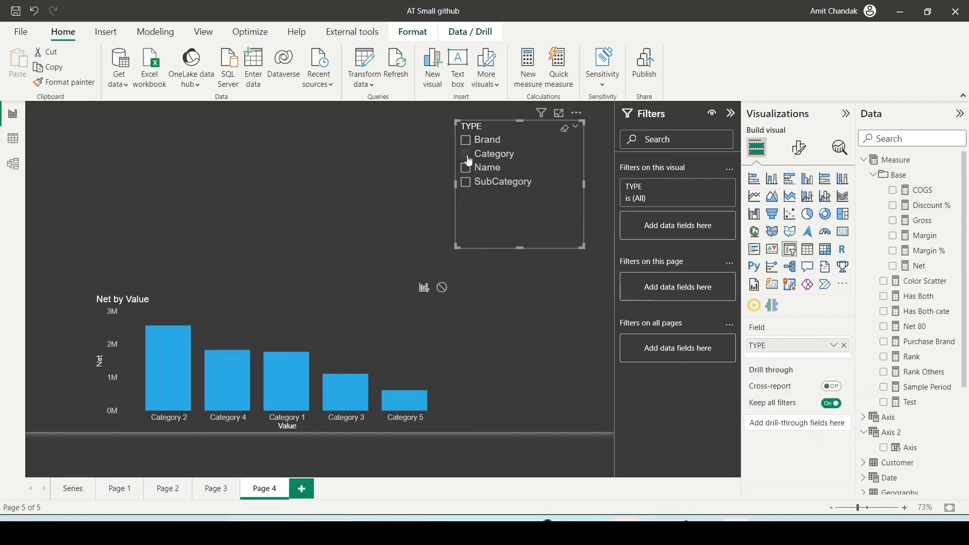
left_click(465, 169)
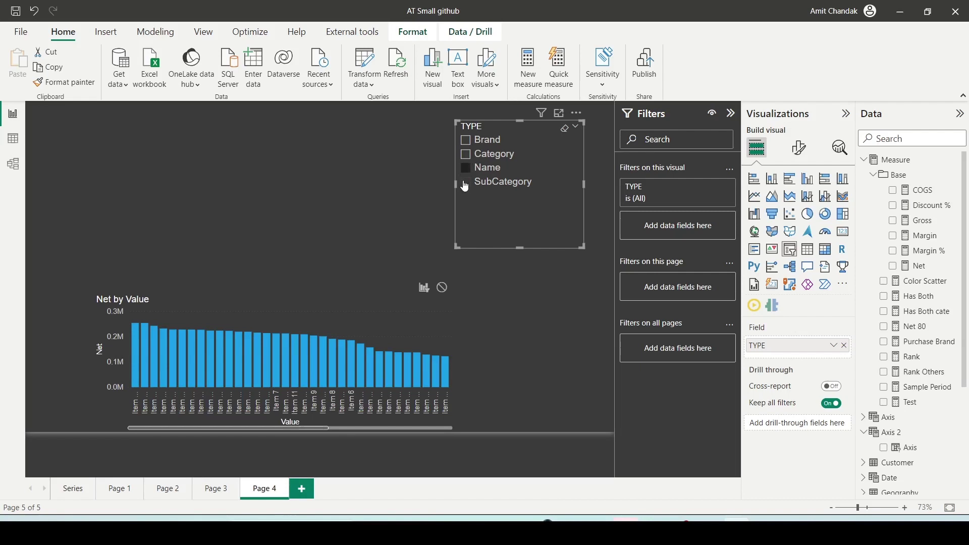
left_click(466, 184)
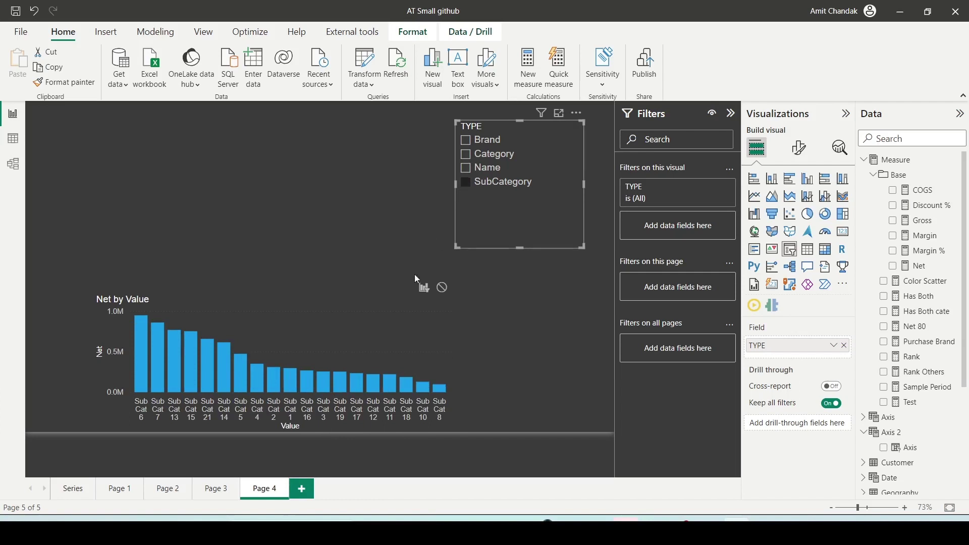
On a new Page 5, build an enlarged Net by Brand column chart from the Item table.
left_click(302, 488)
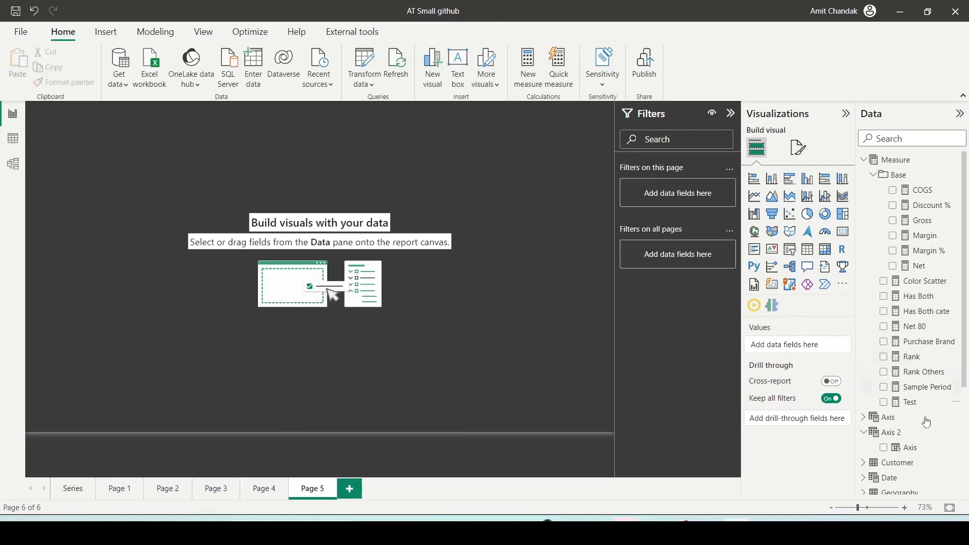
scroll(913, 417, "down", 3)
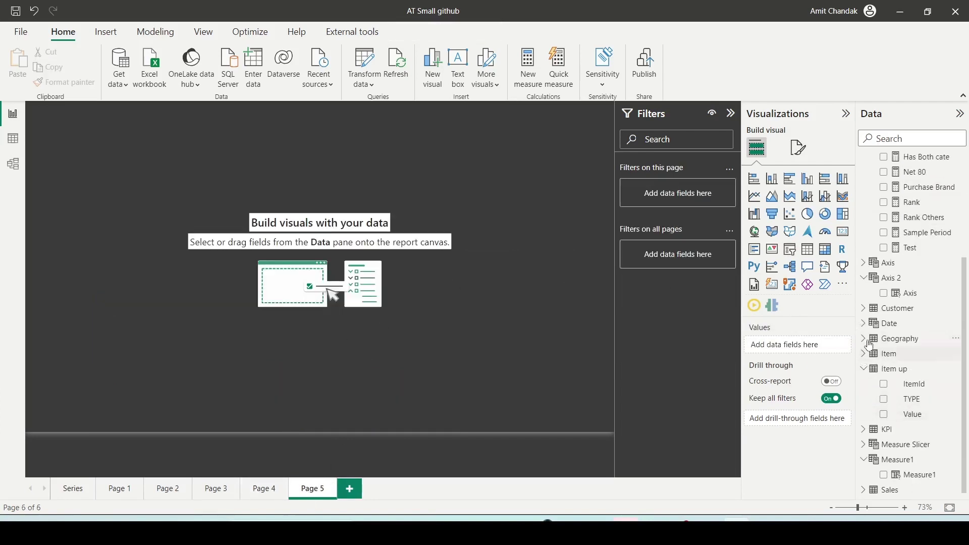
left_click(864, 354)
left_click_drag(911, 379, 210, 205)
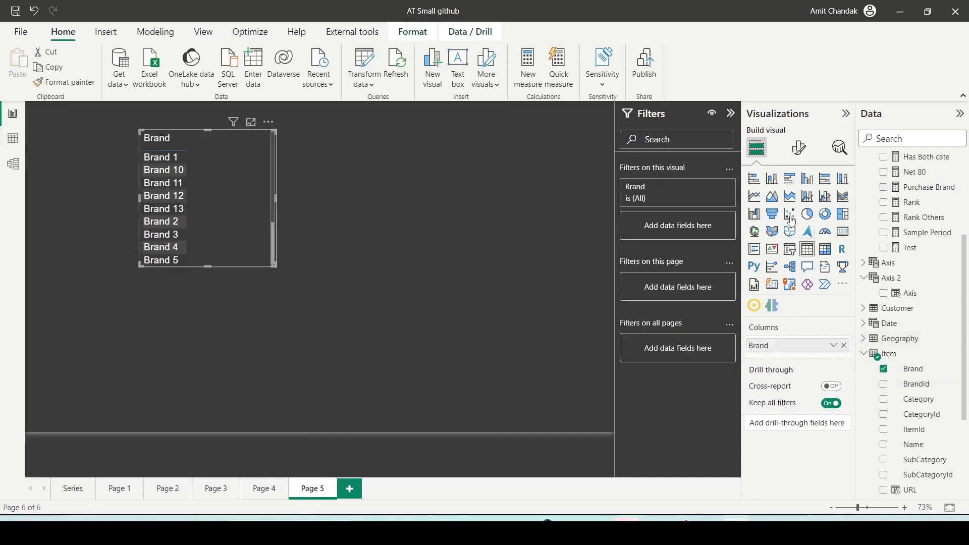
scroll(888, 213, "up", 5)
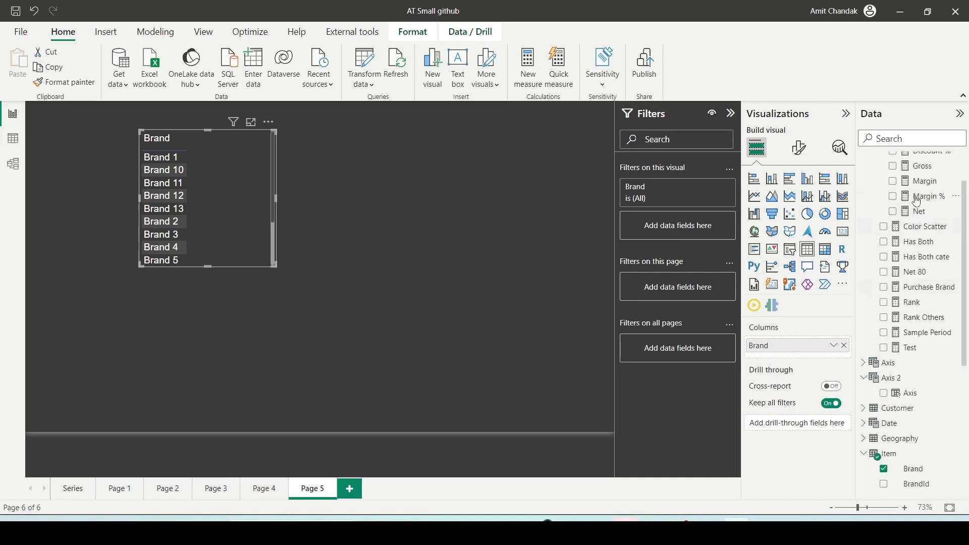
left_click_drag(913, 266, 282, 190)
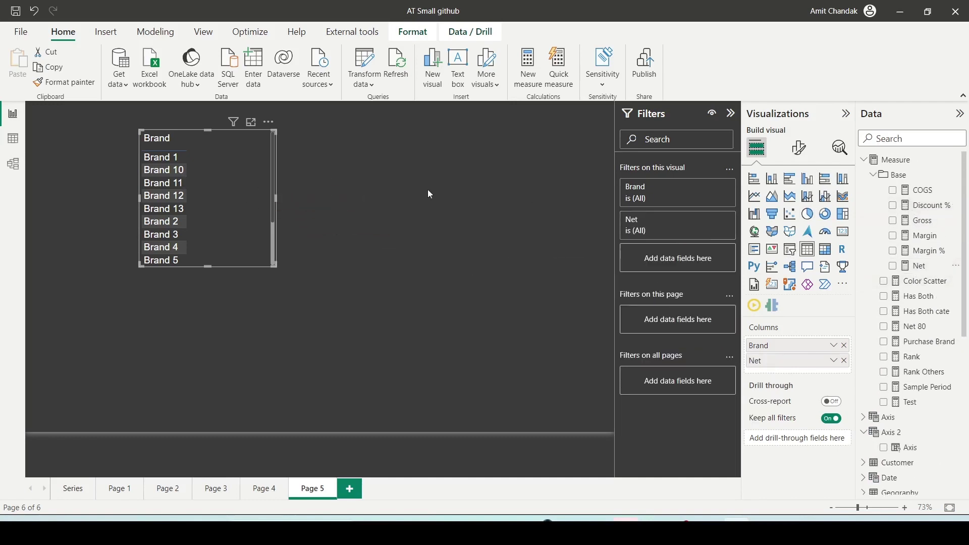
left_click(807, 178)
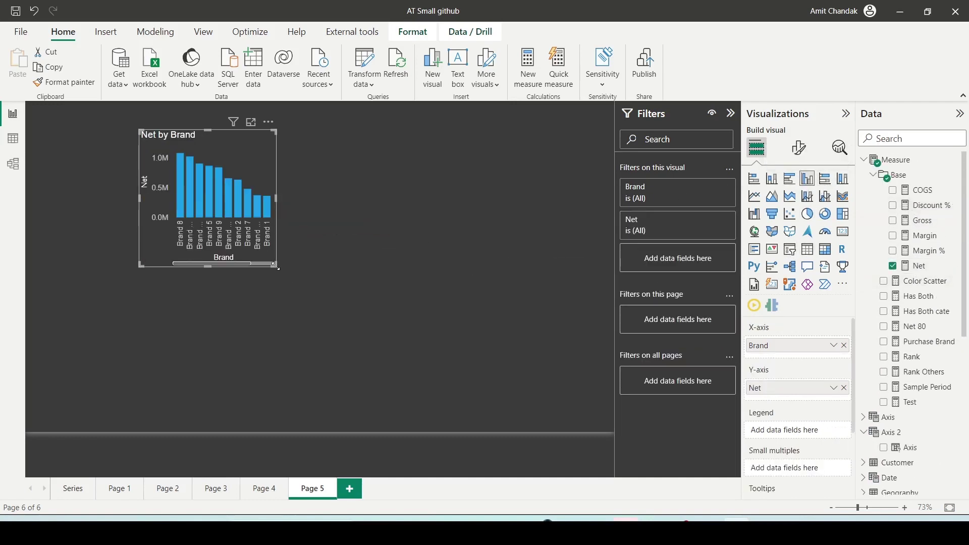
left_click_drag(277, 268, 431, 299)
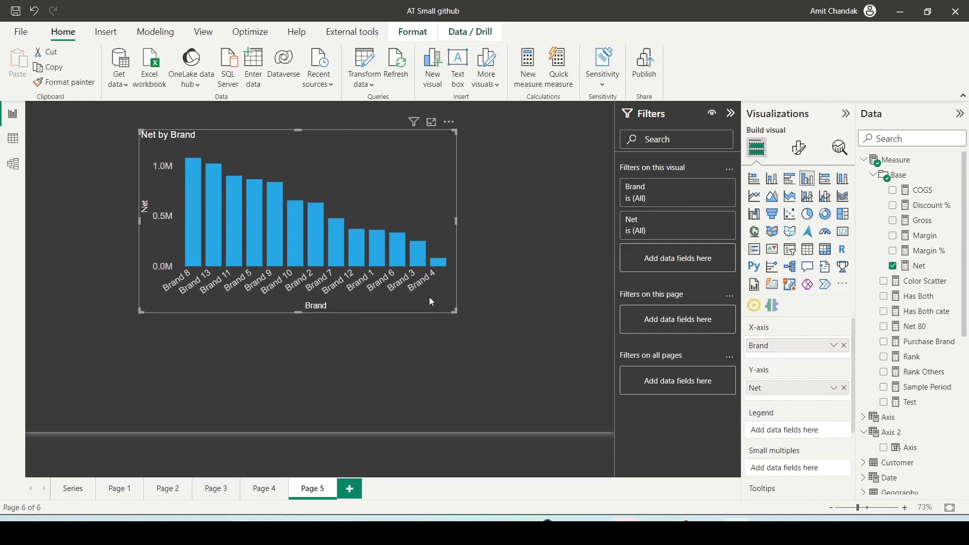
Duplicate the chart, offset the copy, and add Category to its axis.
key("ctrl+c")
key("ctrl+v")
left_click_drag(406, 231, 409, 239)
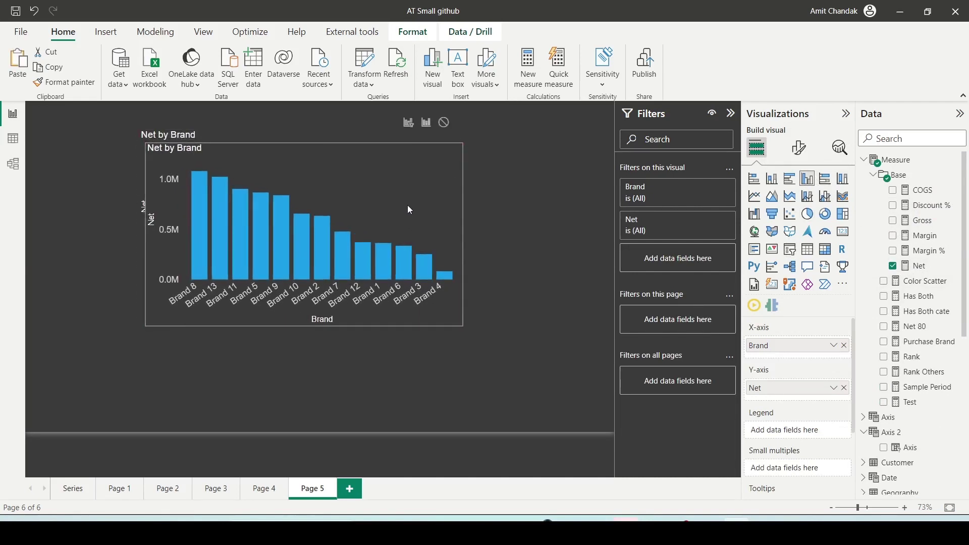
scroll(916, 406, "down", 3)
left_click(914, 407)
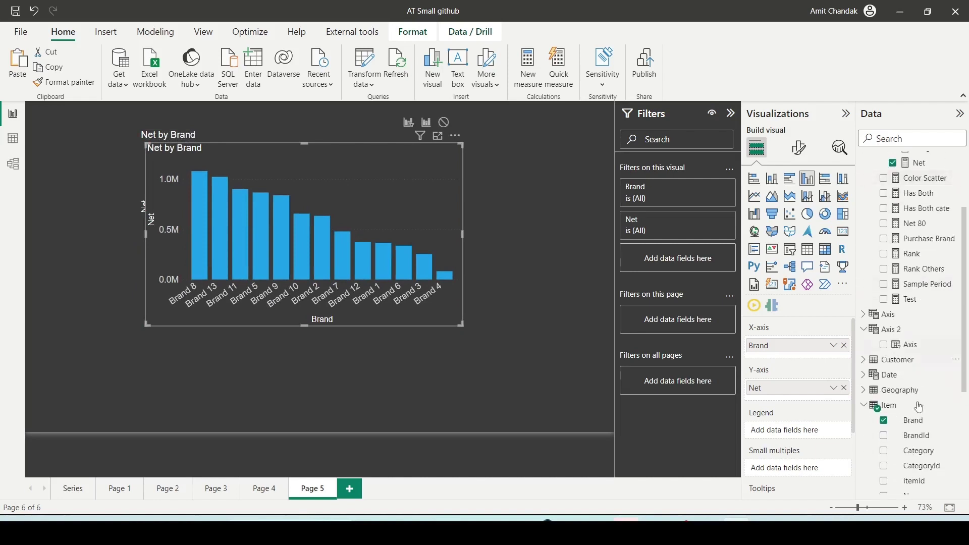
scroll(917, 420, "down", 3)
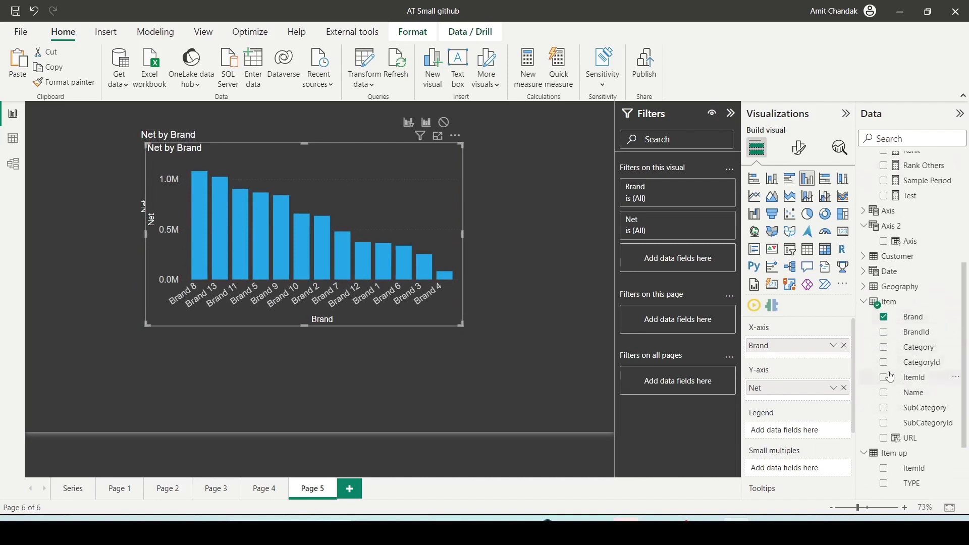
left_click_drag(917, 347, 805, 350)
Drop Brand from the copy's axis, then hide Net by Category in the Selection pane.
left_click(843, 360)
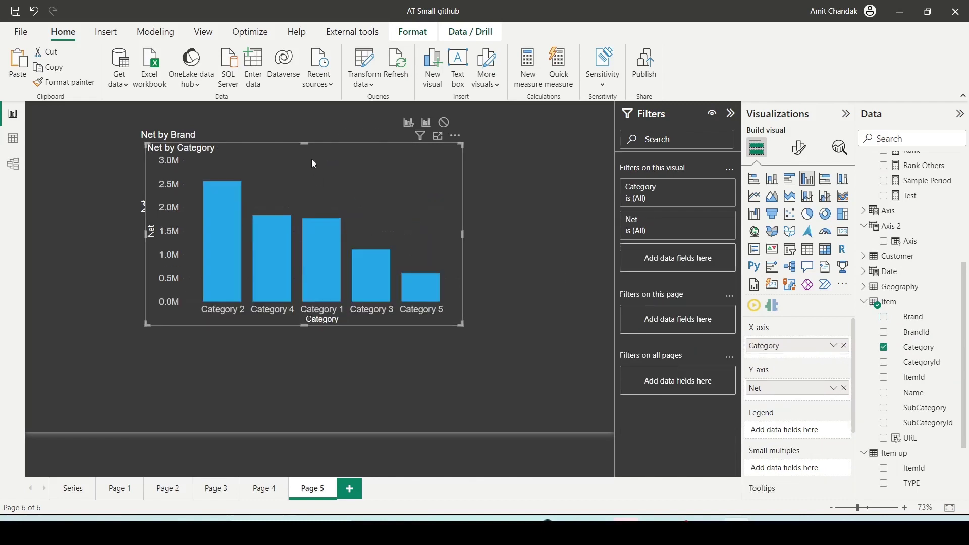
left_click(294, 139)
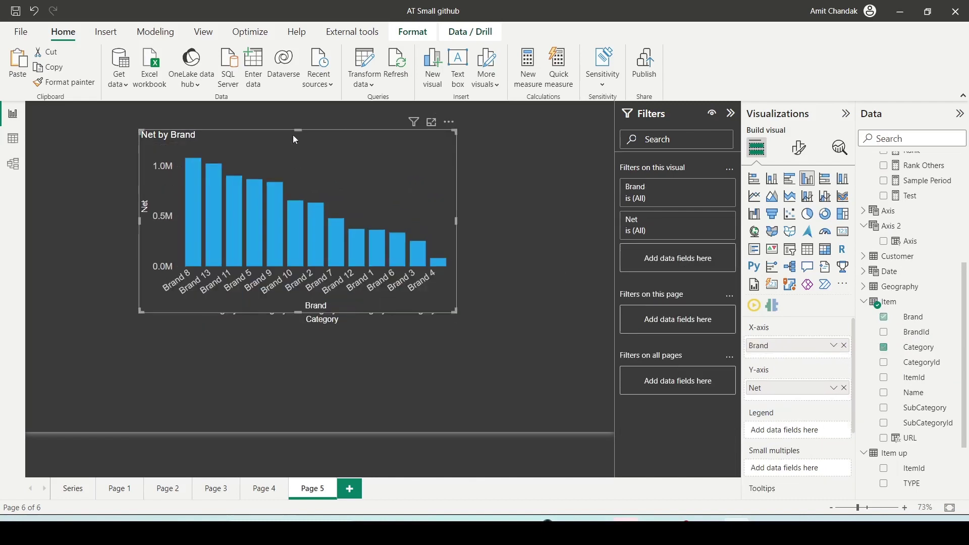
left_click(200, 30)
left_click(548, 66)
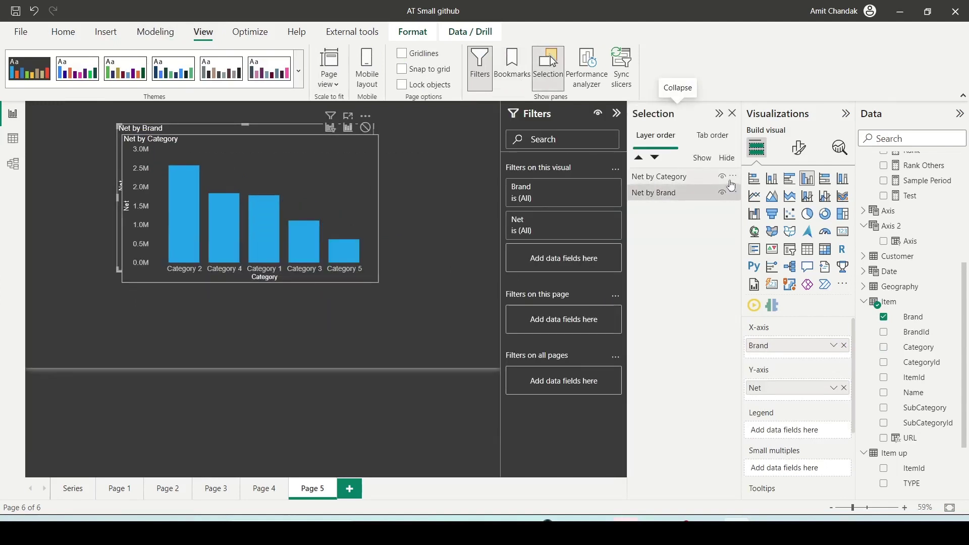
left_click(723, 177)
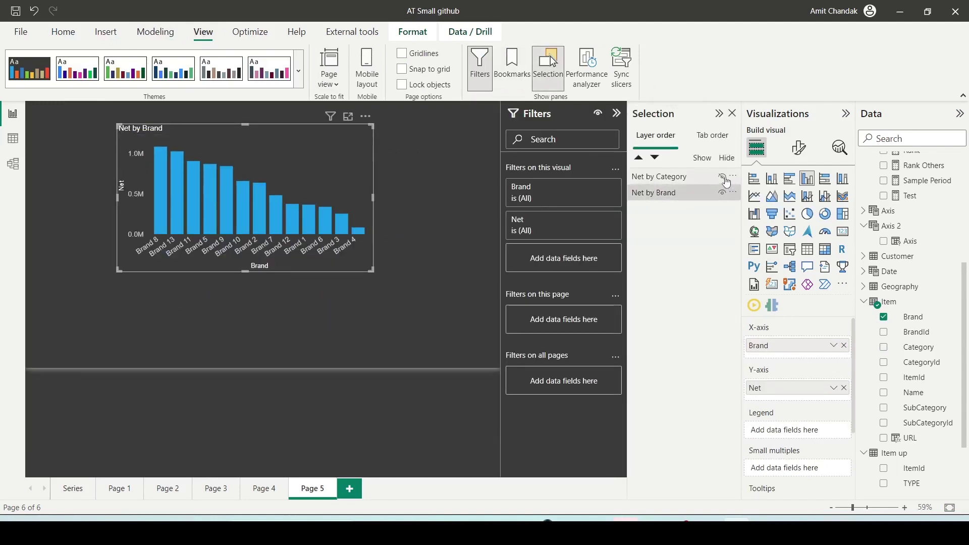
Add Bookmark 4 for the Net by Brand view, then swap visibility and add Bookmark 5 for Net by Category.
left_click(512, 80)
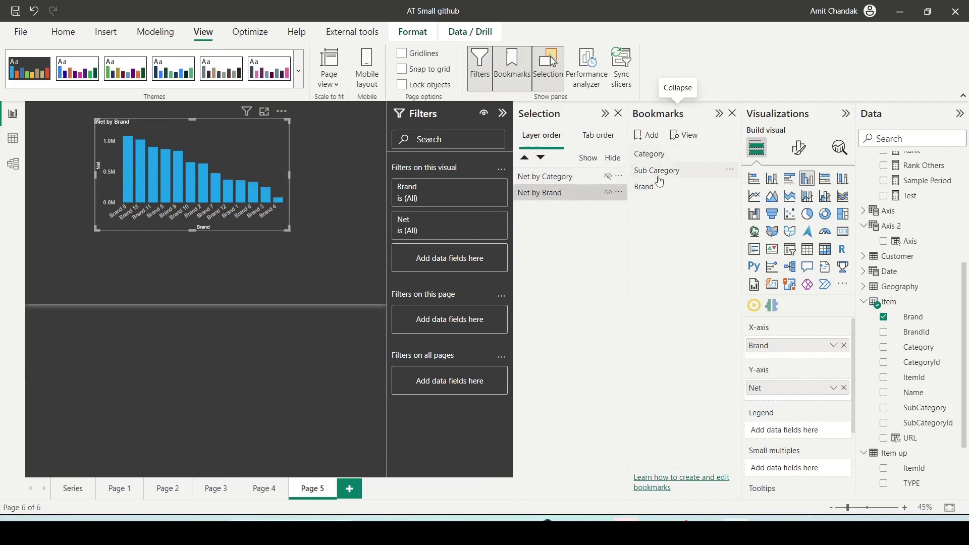
left_click(648, 140)
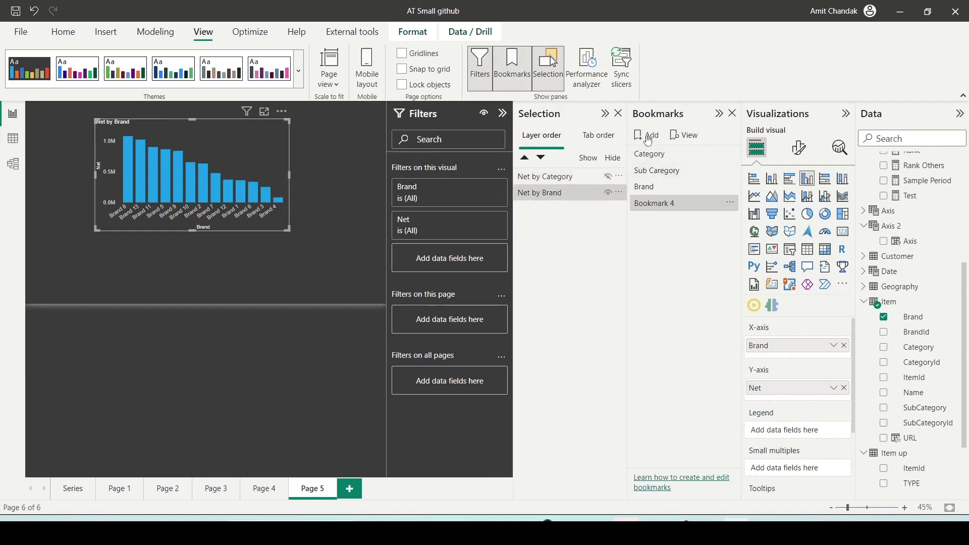
left_click(658, 208)
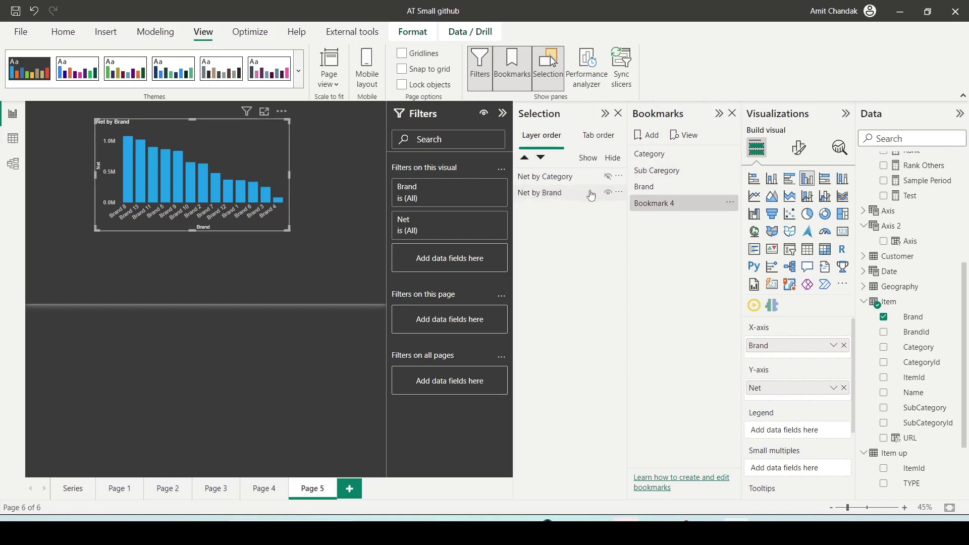
left_click(608, 194)
left_click(608, 177)
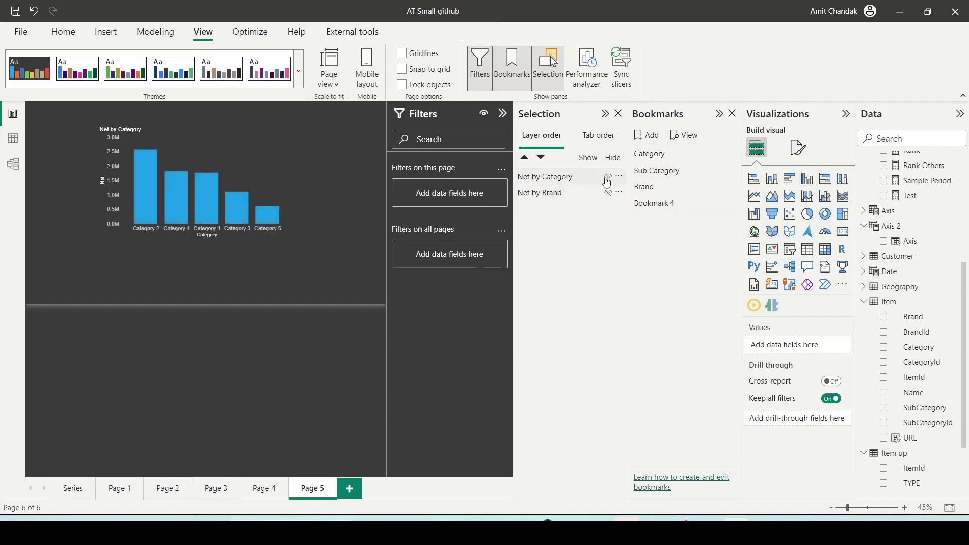
left_click(647, 135)
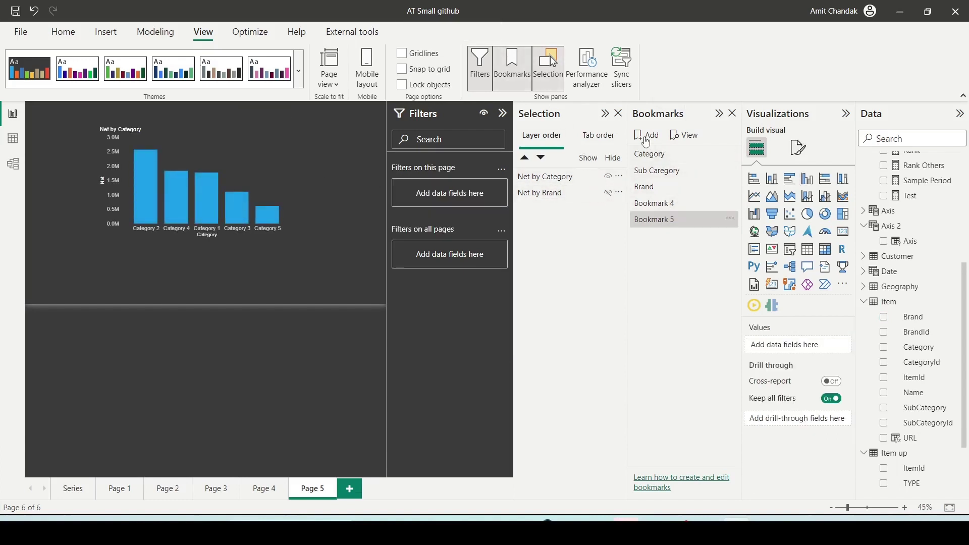
Collapse the Filters and Selection panes, then test Bookmark 4 and Bookmark 5.
left_click(502, 113)
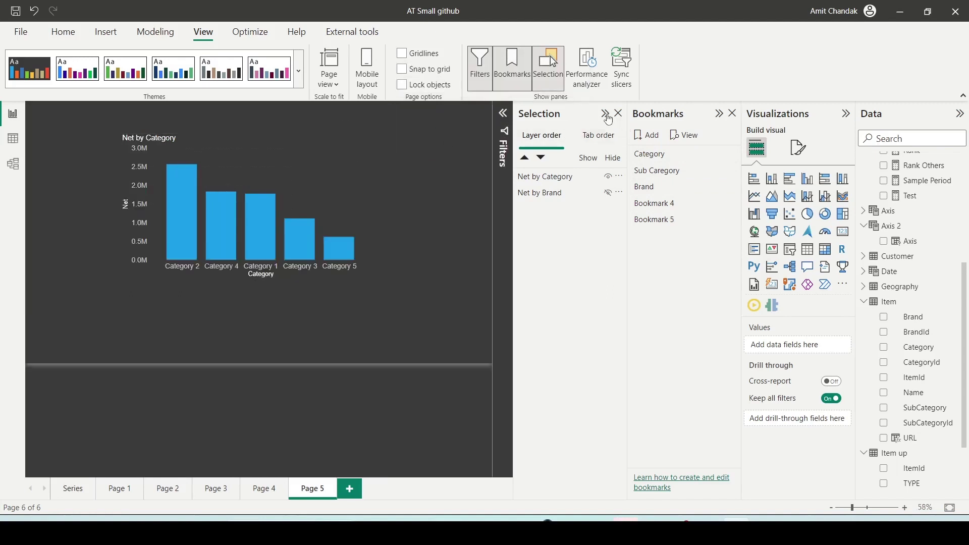
left_click(604, 113)
left_click(645, 207)
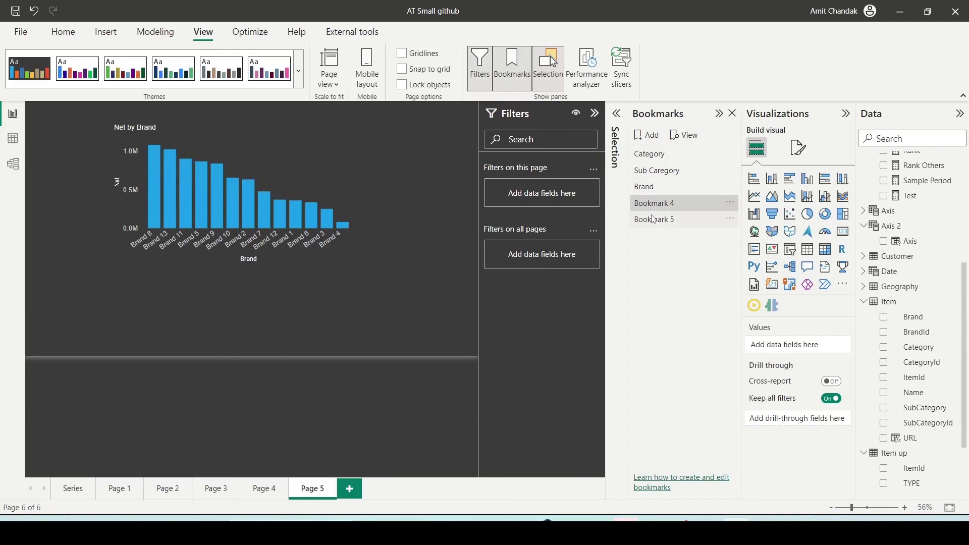
left_click(654, 221)
left_click(652, 206)
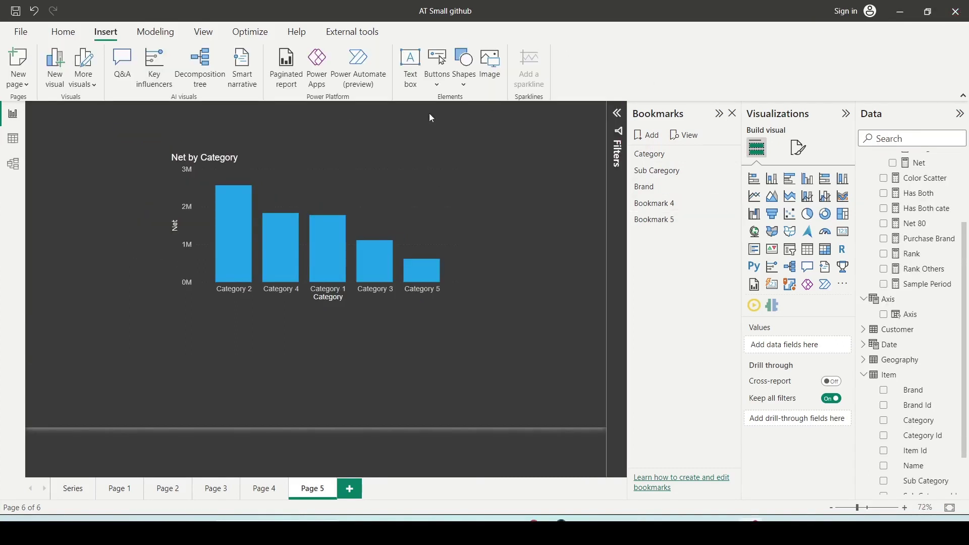
Insert a blank button below the chart and give it the text label 'Brand'.
left_click(438, 76)
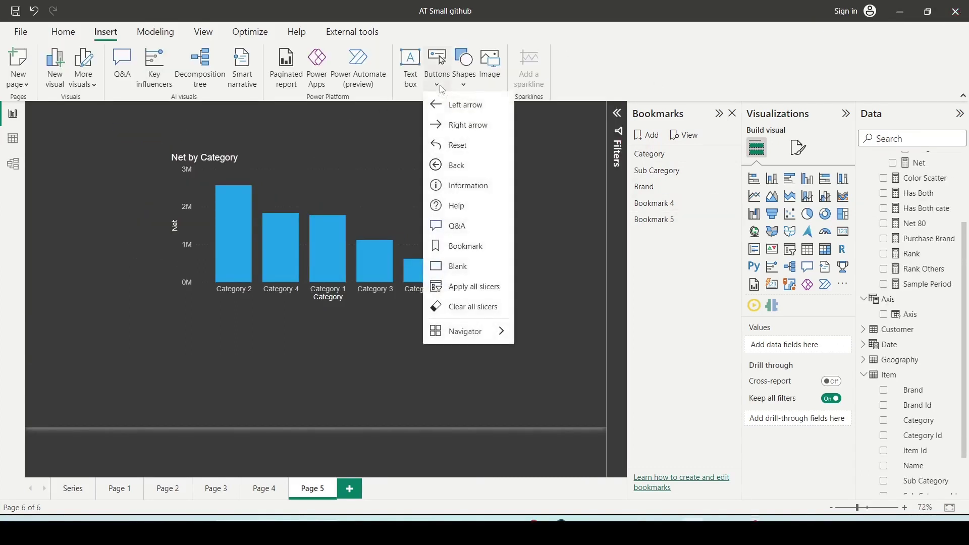
left_click(466, 266)
left_click_drag(70, 125, 256, 348)
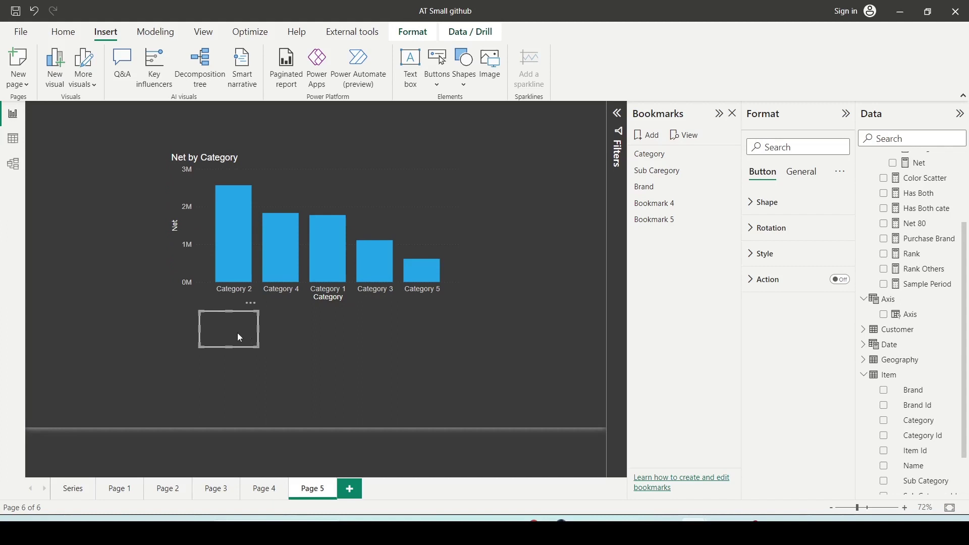
left_click(763, 254)
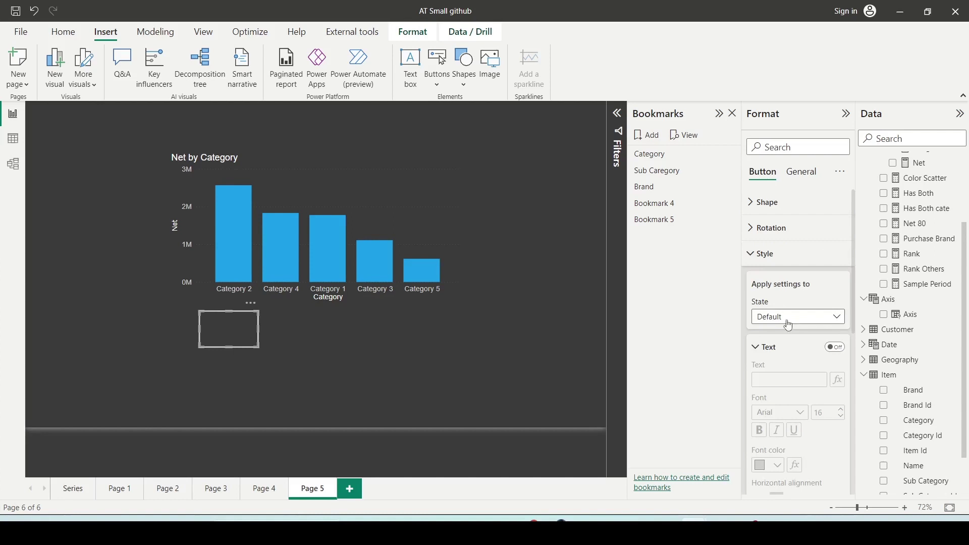
left_click(833, 349)
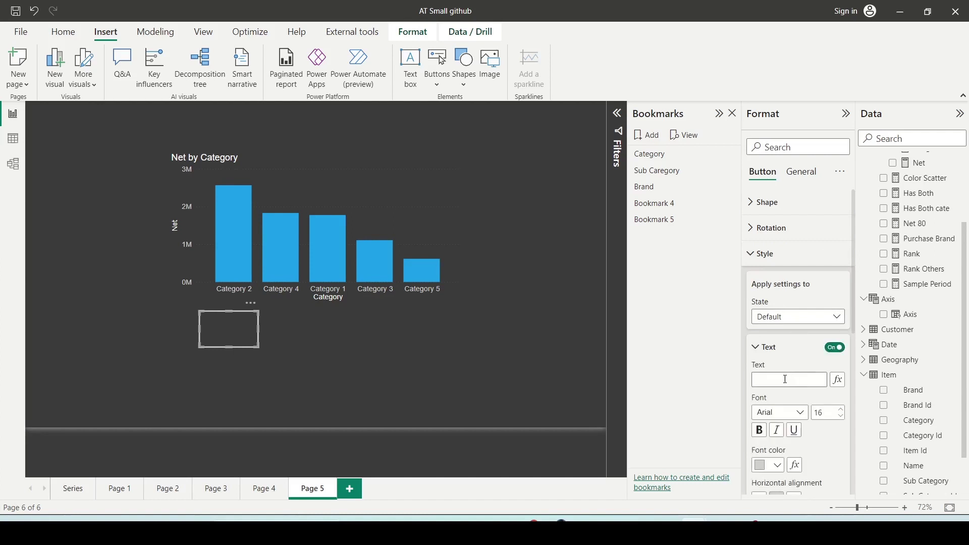
left_click(785, 379)
type("Brand")
left_click(754, 253)
Set the Brand button's action to Bookmark, pointing to Bookmark 4, then copy the button.
left_click(839, 280)
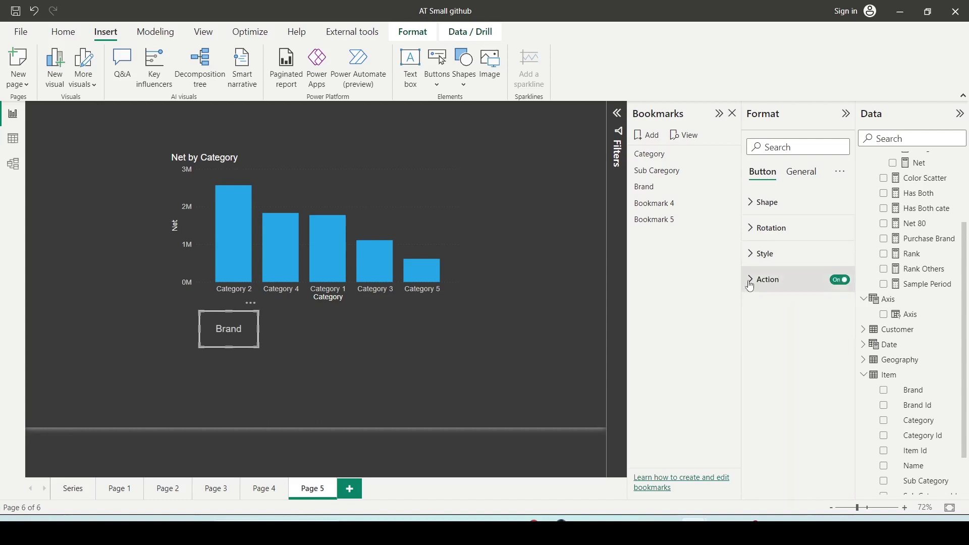
left_click(779, 282)
left_click(775, 348)
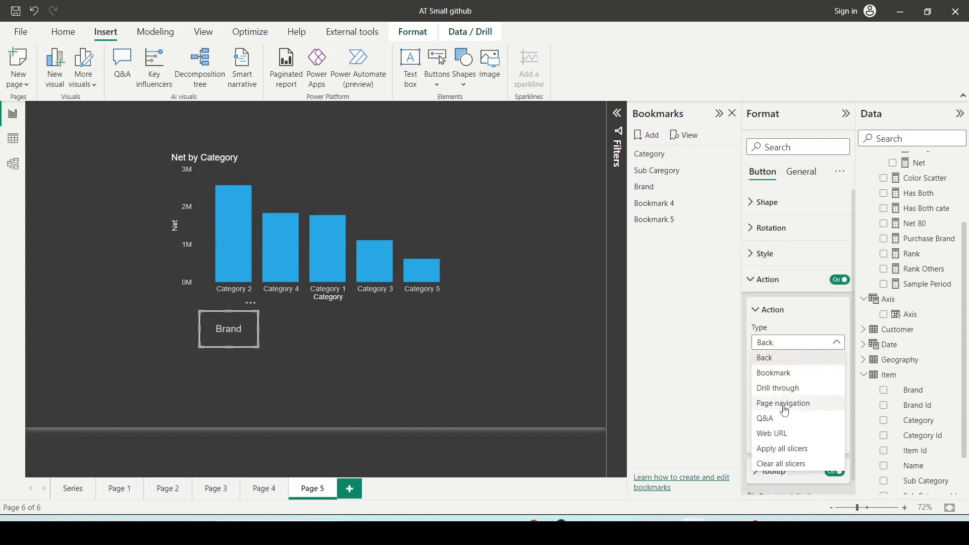
left_click(777, 373)
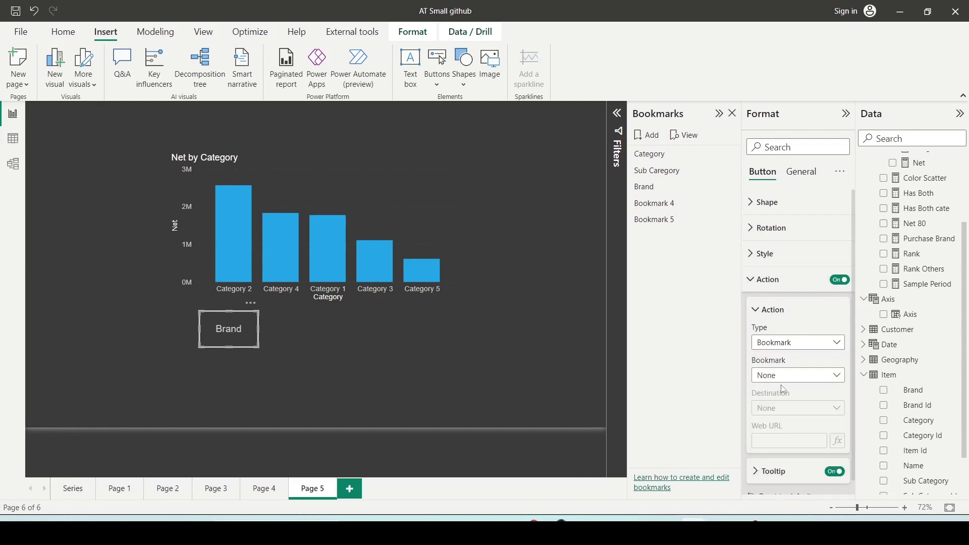
left_click(788, 375)
left_click(783, 458)
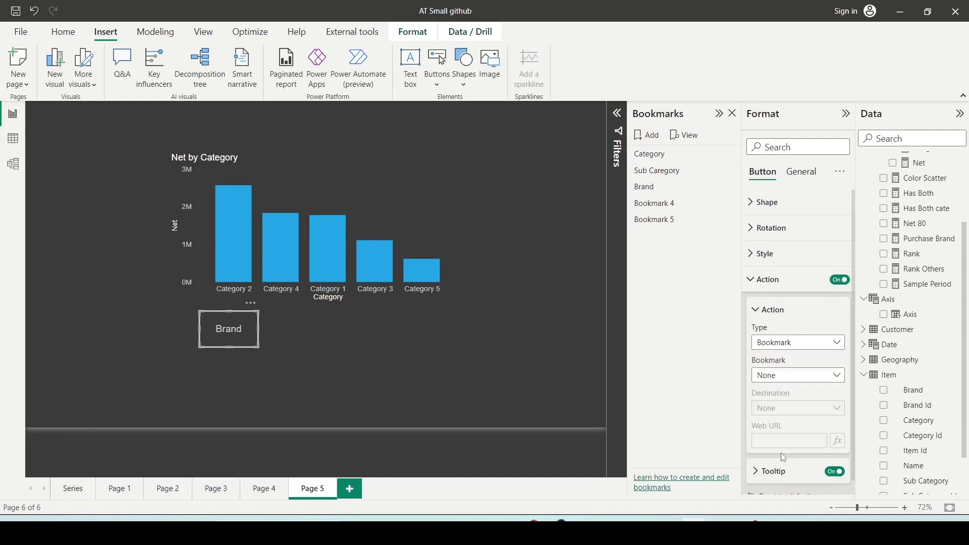
left_click(391, 370)
left_click(241, 340)
key("ctrl+c")
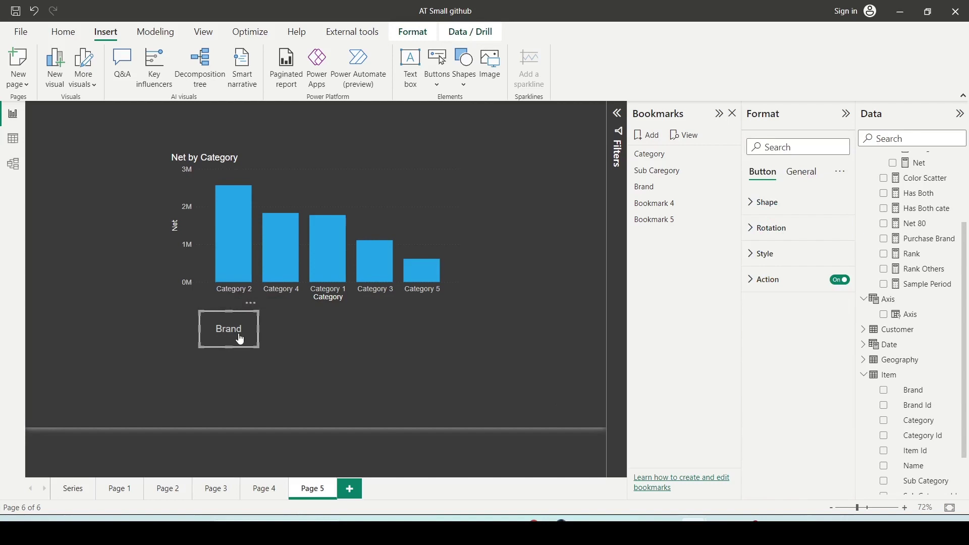
Paste a copy of the Brand button beside it and relabel it 'Category'.
key("ctrl+v")
left_click_drag(233, 336, 325, 337)
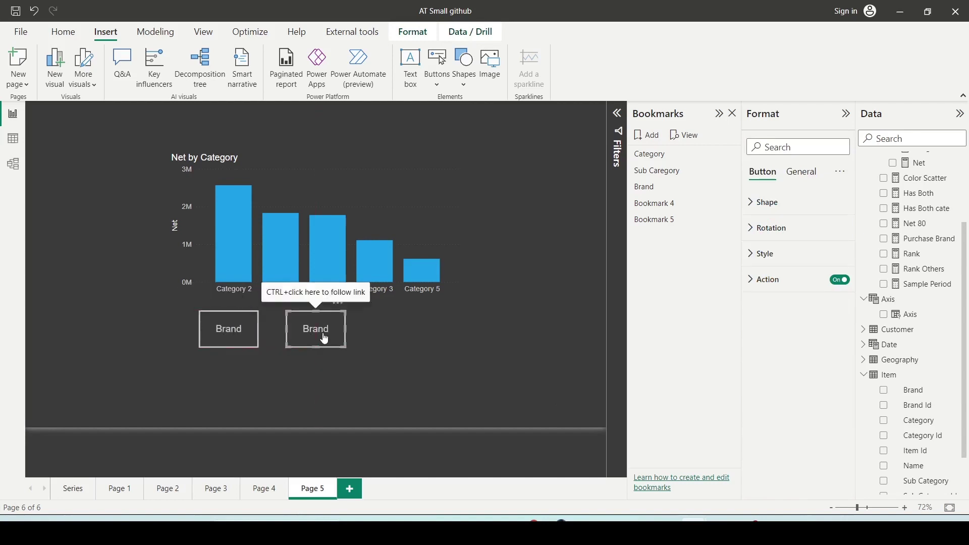
left_click(757, 264)
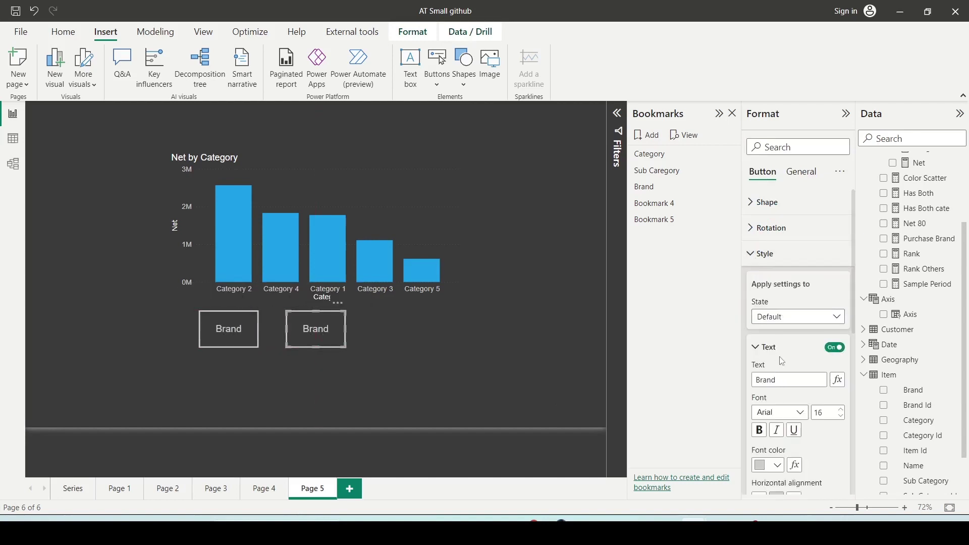
double_click(774, 380)
type("Category")
left_click(757, 253)
Set the Category button's action to apply Bookmark 5.
left_click(768, 280)
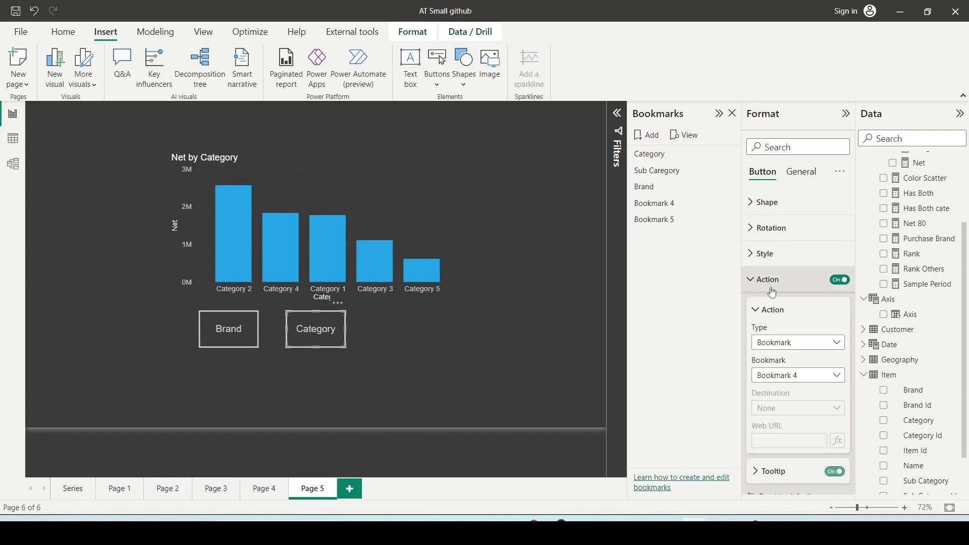
left_click(796, 379)
left_click(773, 467)
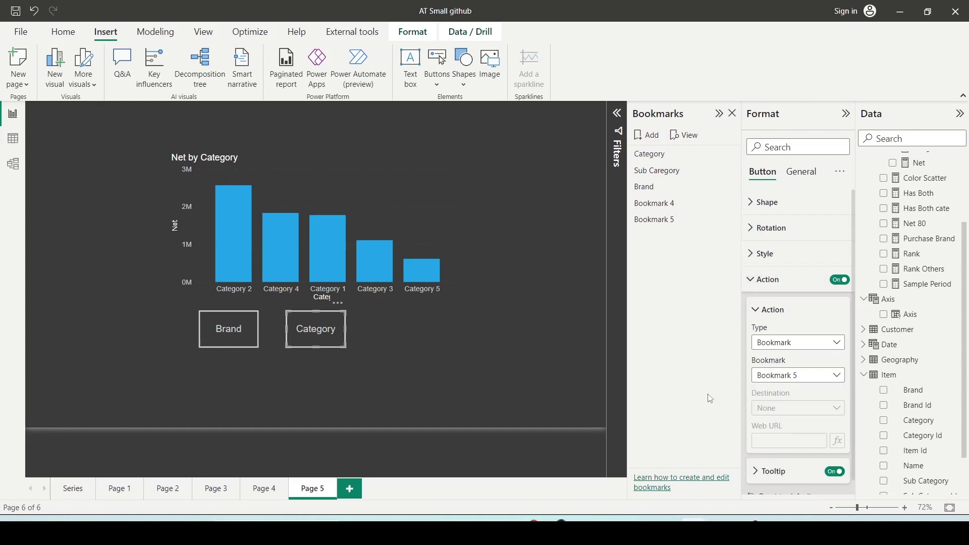
left_click(512, 324)
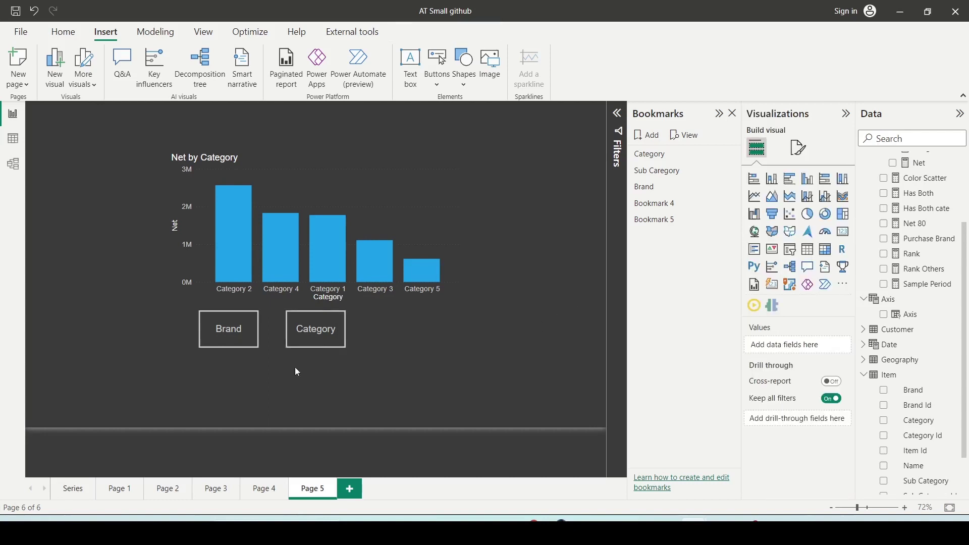
Verify Brand shows Net by Brand and Category shows Net by Category, then close the Bookmarks pane.
left_click(231, 345, "ctrl")
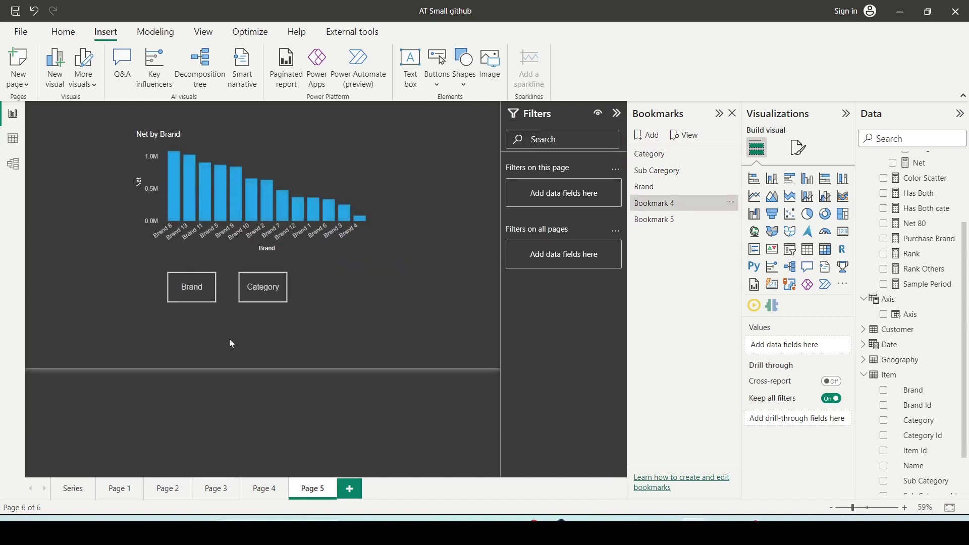
left_click(262, 297, "ctrl")
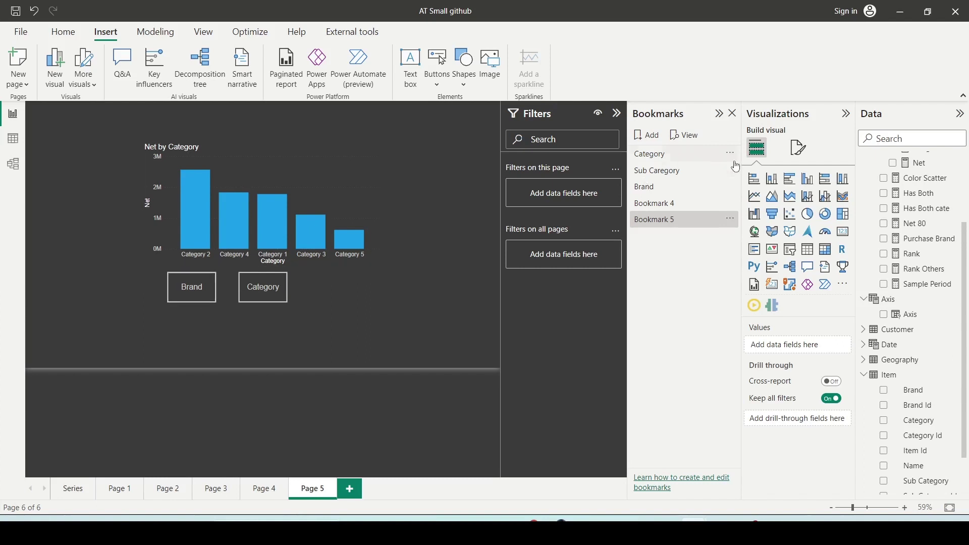
left_click(733, 114)
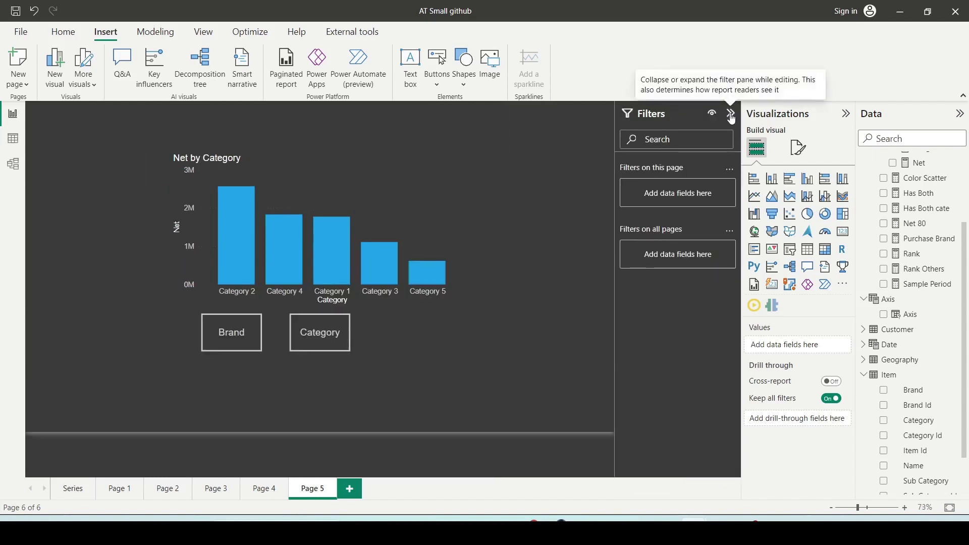